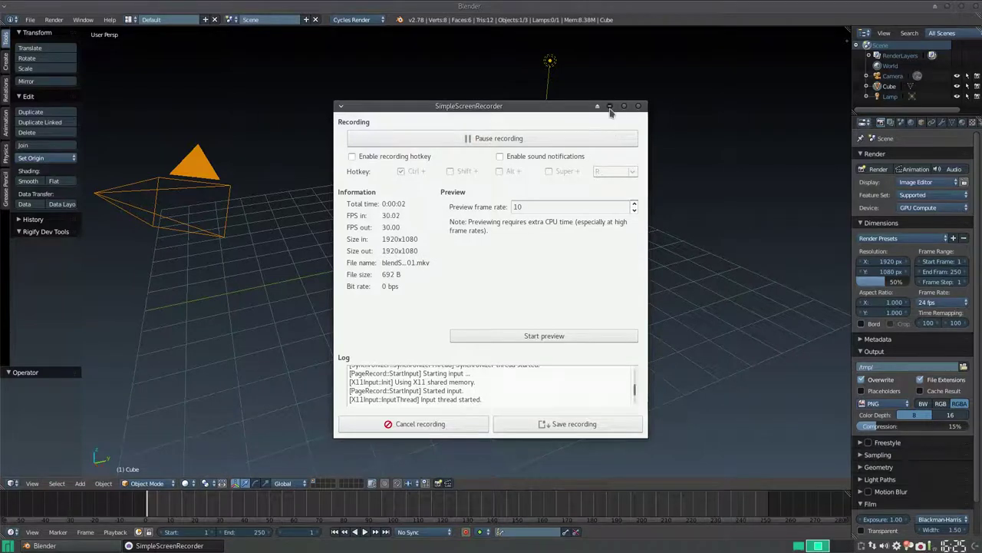
Delete the default lamp and camera together, leaving only the cube
{"action": "left_click", "coordinate": [610, 106]}
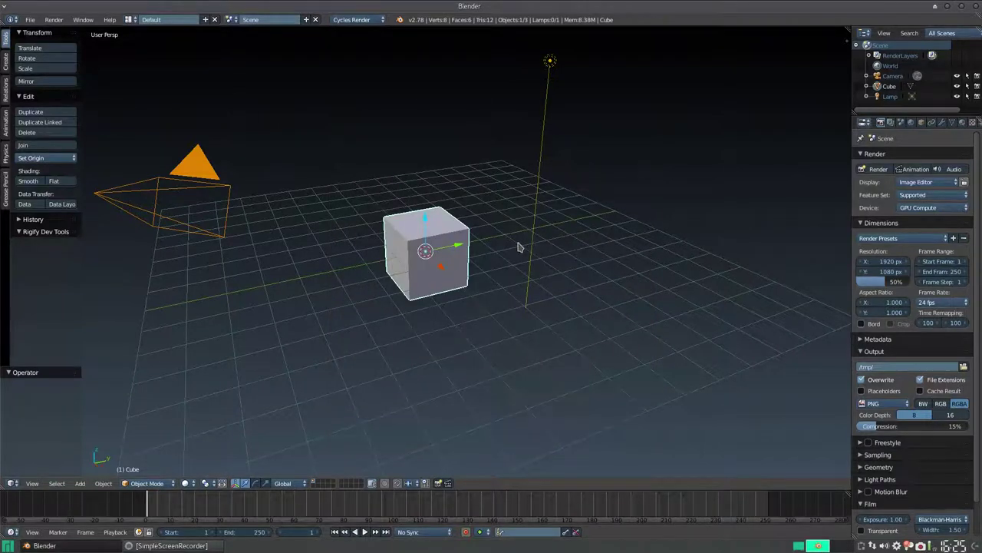
{"action": "scroll", "coordinate": [519, 245], "scroll_direction": "down", "scroll_amount": 3}
{"action": "scroll", "coordinate": [518, 245], "scroll_direction": "up", "scroll_amount": 4}
{"action": "scroll", "coordinate": [519, 246], "scroll_direction": "down", "scroll_amount": 3}
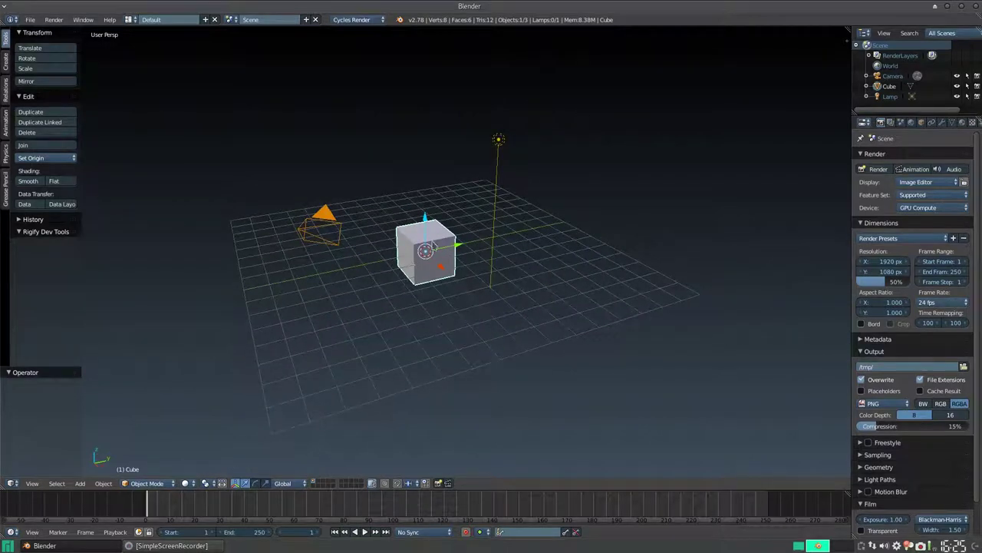
{"action": "mouse_move", "coordinate": [347, 244]}
{"action": "middle_mouse_down"}
{"action": "mouse_move", "coordinate": [388, 268]}
{"action": "mouse_move", "coordinate": [436, 259]}
{"action": "middle_mouse_up"}
{"action": "scroll", "coordinate": [460, 234], "scroll_direction": "down", "scroll_amount": 2}
{"action": "scroll", "coordinate": [464, 240], "scroll_direction": "up", "scroll_amount": 2}
{"action": "right_click", "coordinate": [537, 85]}
{"action": "right_click", "coordinate": [721, 184], "text": "shift"}
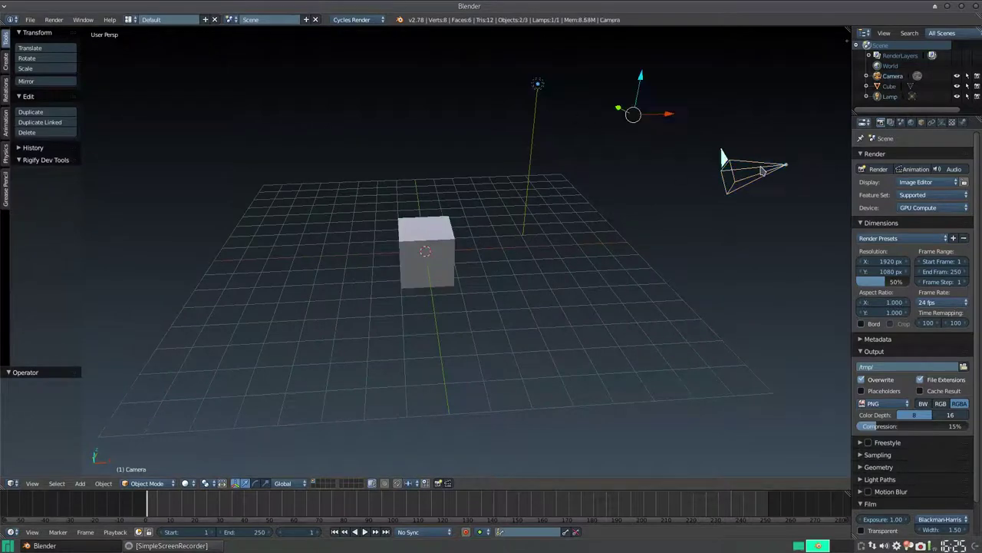
{"action": "key", "text": "x"}
{"action": "left_click", "coordinate": [629, 181]}
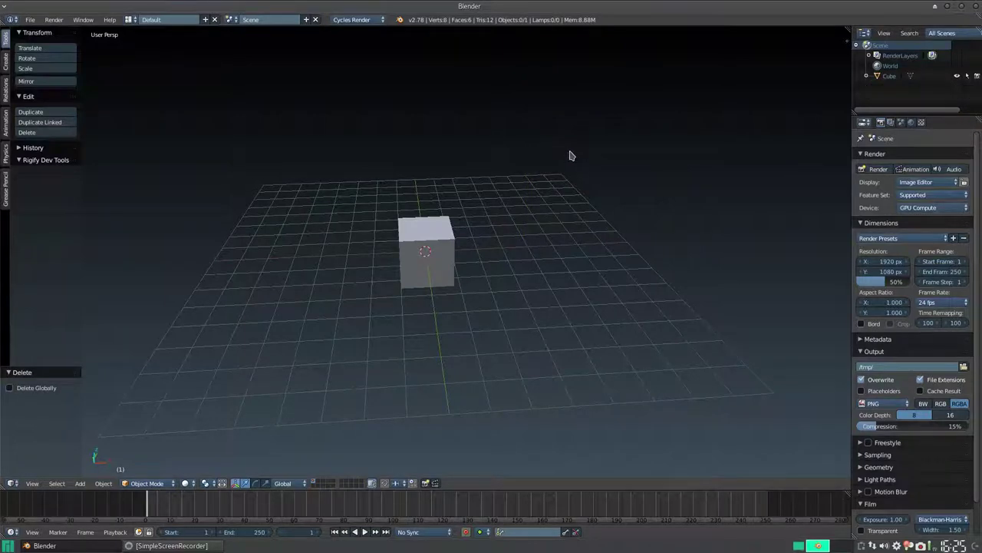
Select the cube and move it up 1 unit along Z
{"action": "scroll", "coordinate": [572, 161], "scroll_direction": "down", "scroll_amount": 1}
{"action": "middle_click_drag", "start_coordinate": [480, 206], "coordinate": [430, 233]}
{"action": "right_click", "coordinate": [426, 234]}
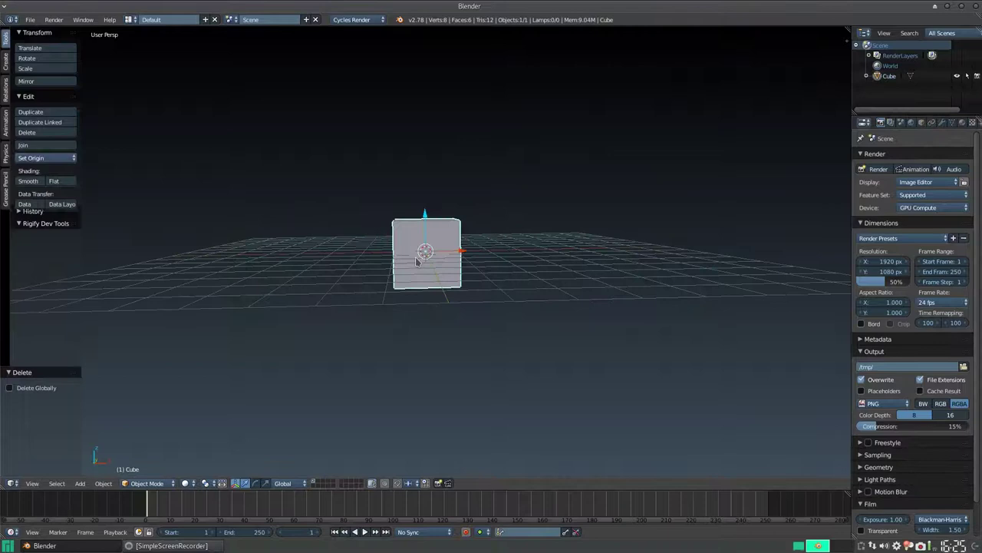
{"action": "key", "text": "g"}
{"action": "key", "text": "z"}
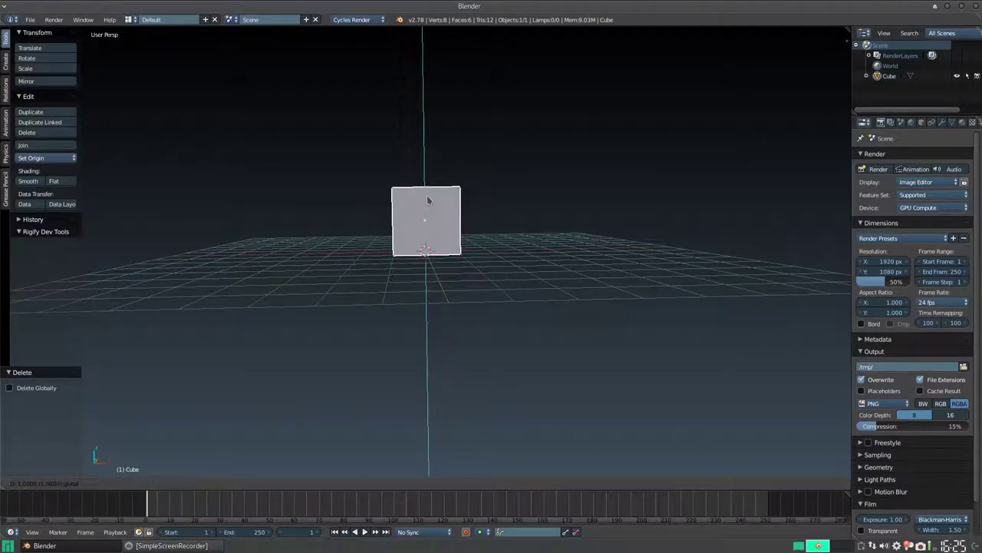
{"action": "left_click", "coordinate": [430, 200]}
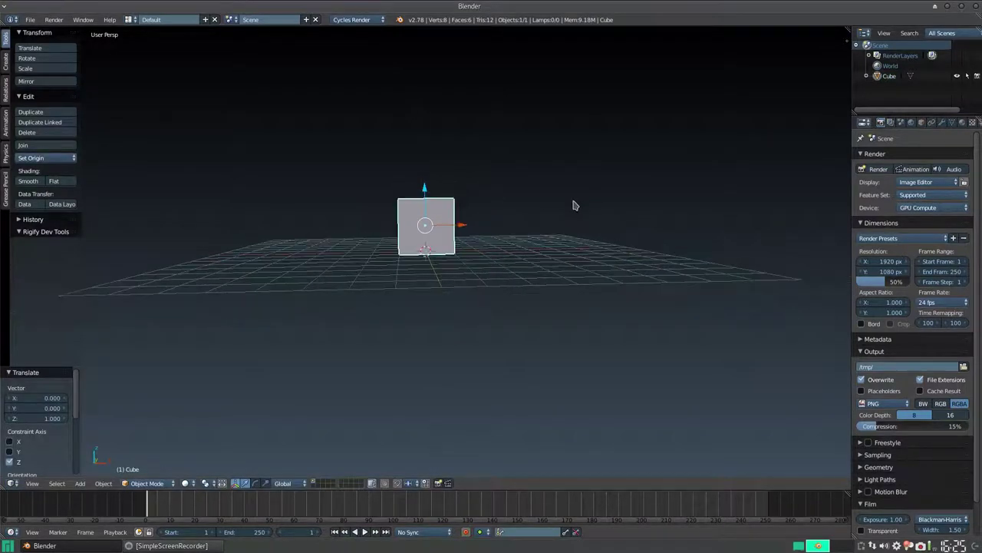
{"action": "scroll", "coordinate": [504, 239], "scroll_direction": "up", "scroll_amount": 2}
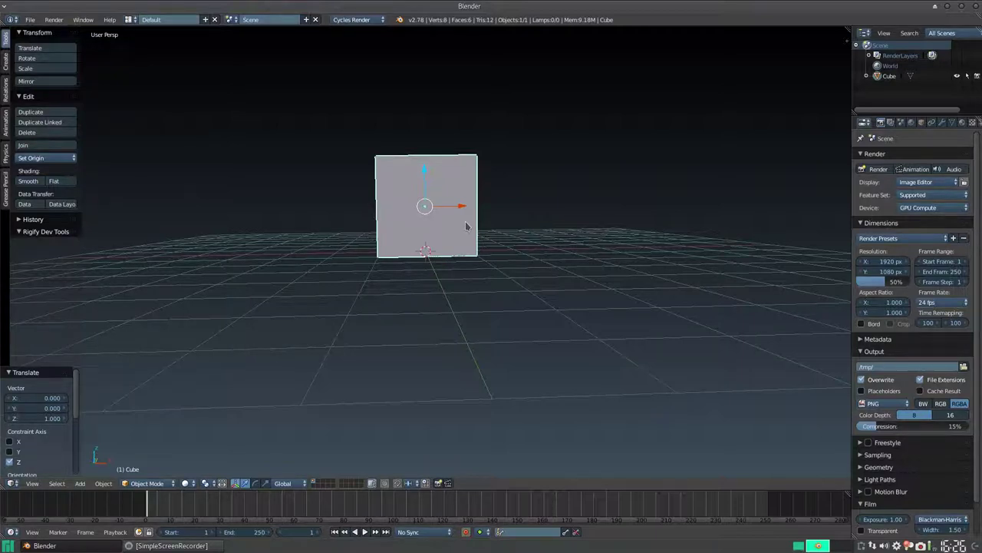
Scale the cube up uniformly and move it upward
{"action": "key", "text": "s"}
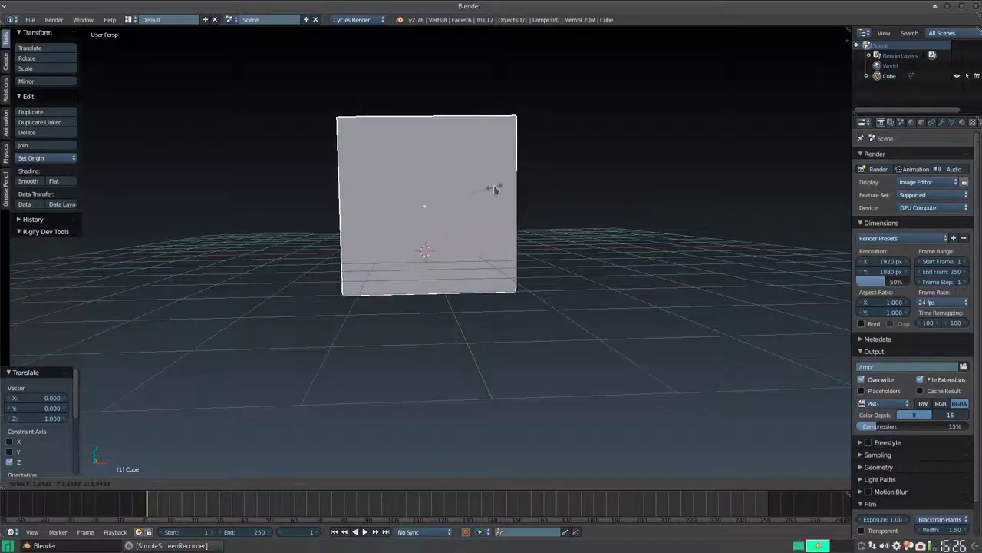
{"action": "left_click", "coordinate": [475, 200]}
{"action": "left_click_drag", "start_coordinate": [420, 182], "coordinate": [430, 160]}
Stretch the cube along Z, rest its base on the floor at Z 0.514, and show wireframe
{"action": "key", "text": "s"}
{"action": "key", "text": "z"}
{"action": "left_click", "coordinate": [593, 184]}
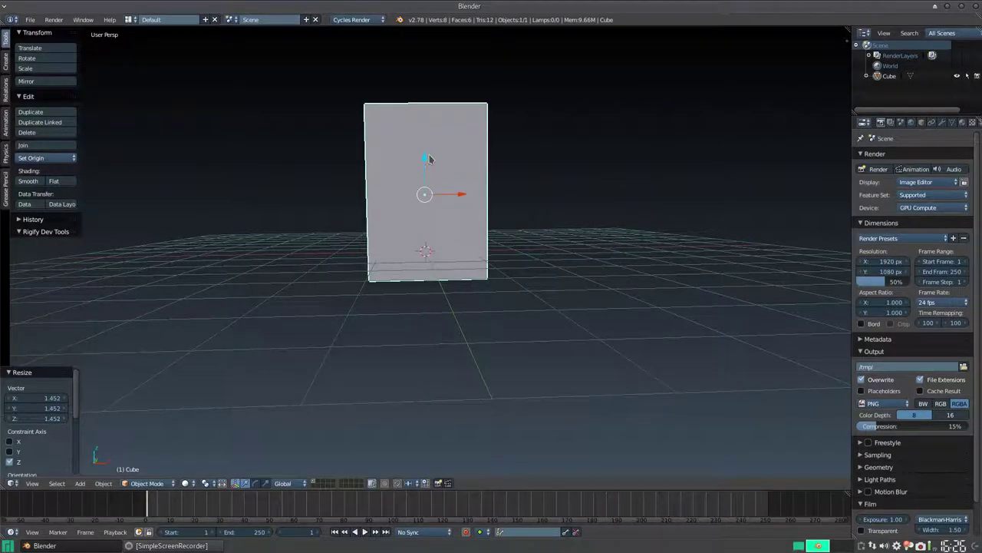
{"action": "left_click_drag", "start_coordinate": [421, 161], "coordinate": [420, 134]}
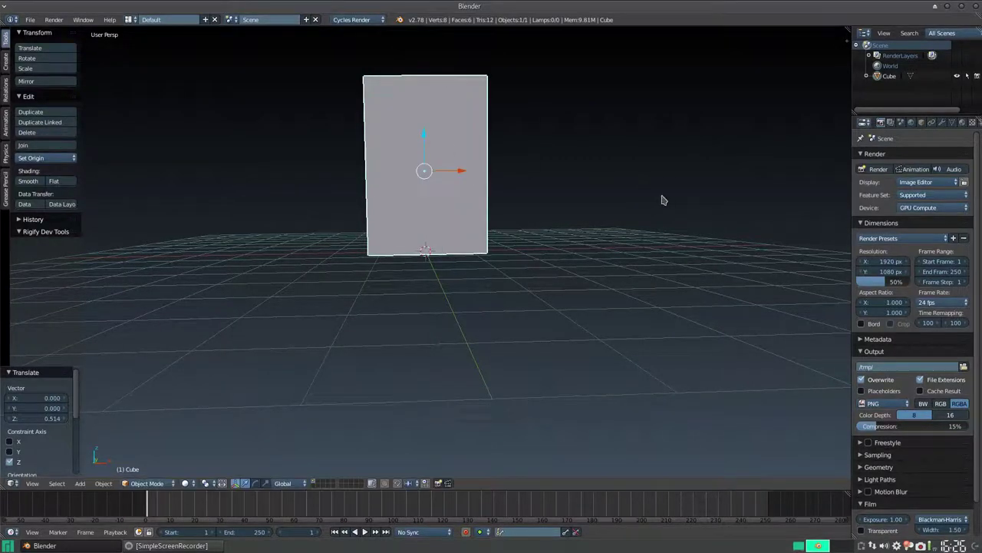
{"action": "middle_click_drag", "start_coordinate": [663, 199], "coordinate": [654, 191]}
{"action": "middle_click_drag", "start_coordinate": [575, 208], "coordinate": [489, 256]}
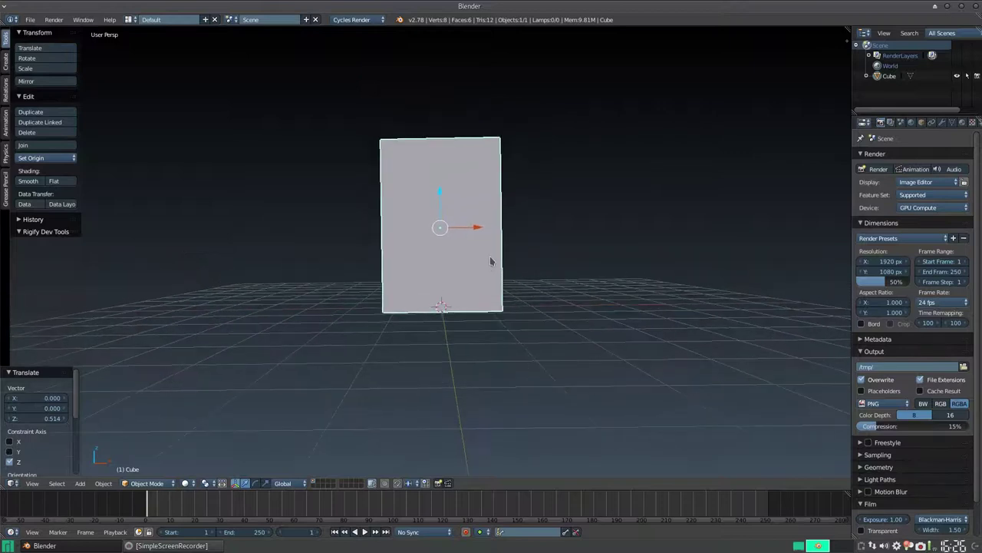
{"action": "scroll", "coordinate": [489, 257], "scroll_direction": "up", "scroll_amount": 3}
{"action": "scroll", "coordinate": [489, 256], "scroll_direction": "up", "scroll_amount": 1}
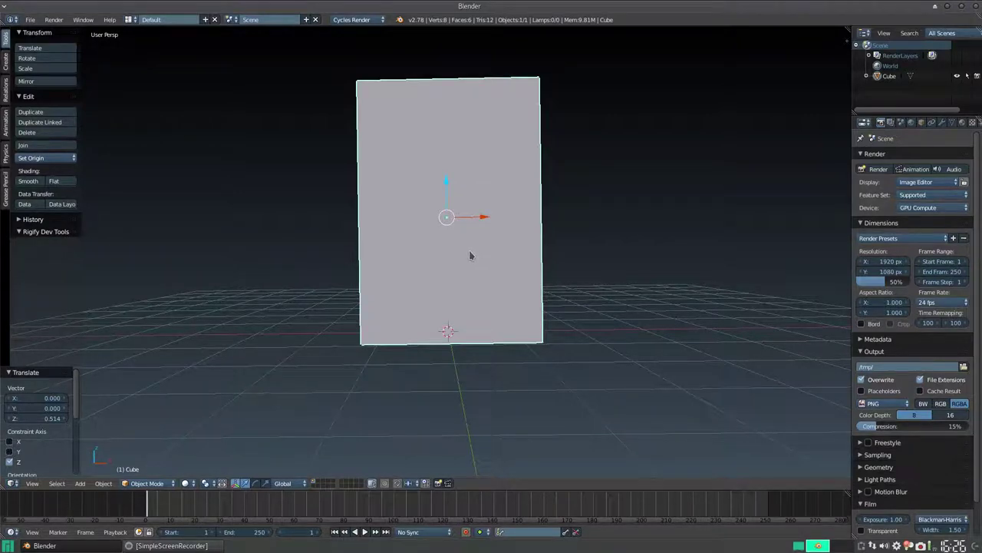
{"action": "key", "text": "z"}
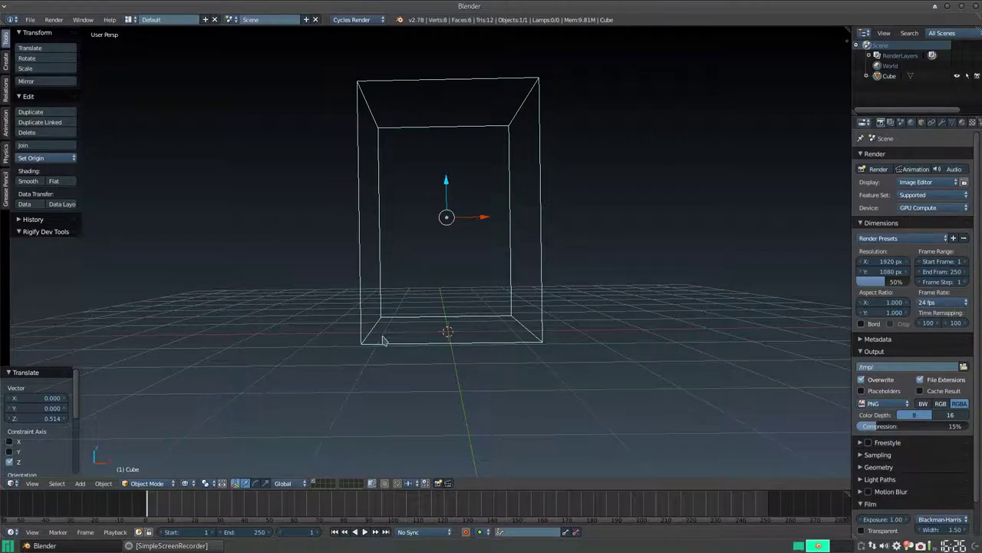
Add a plane and lift it 0.119 on Z, just above the floor
{"action": "key", "text": "shift+a"}
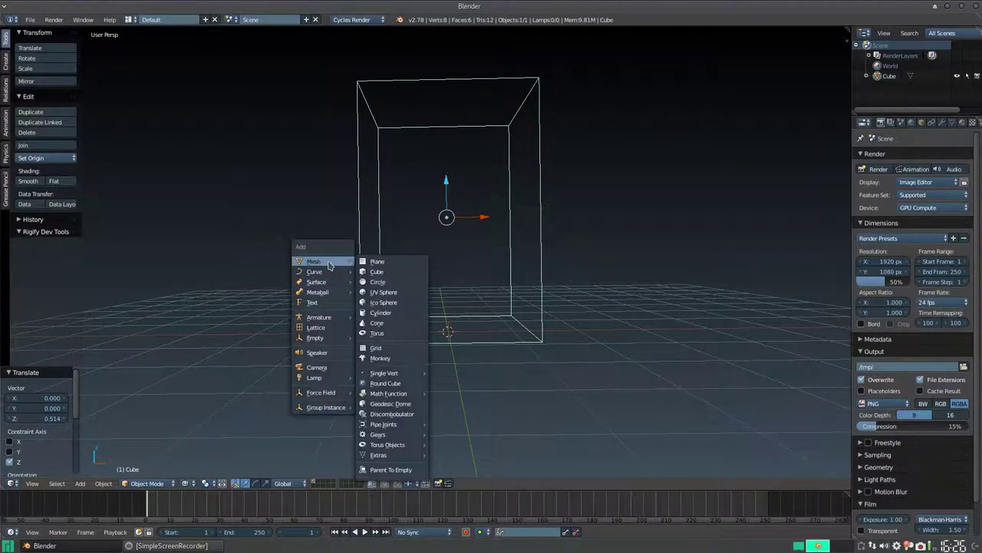
{"action": "left_click", "coordinate": [381, 264]}
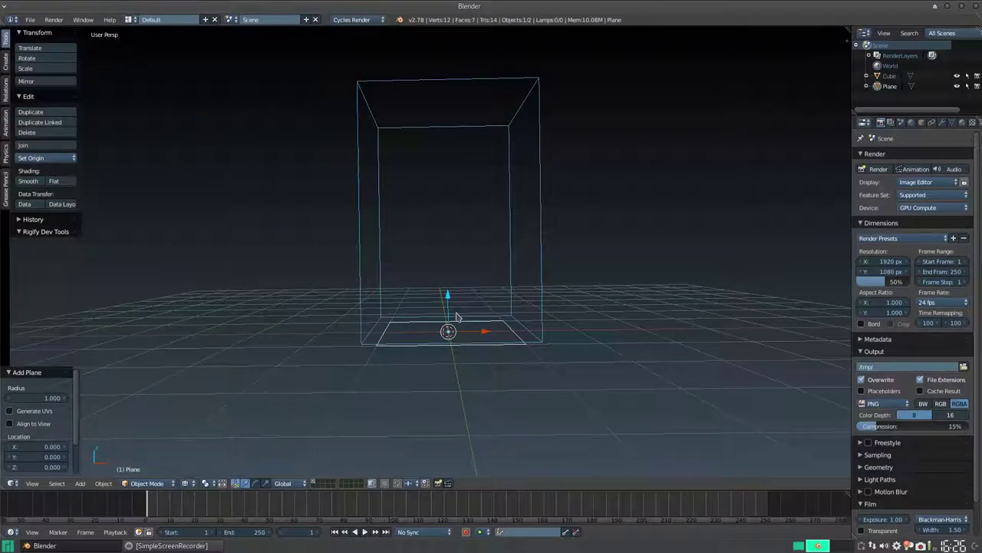
{"action": "left_click_drag", "start_coordinate": [448, 297], "coordinate": [447, 287]}
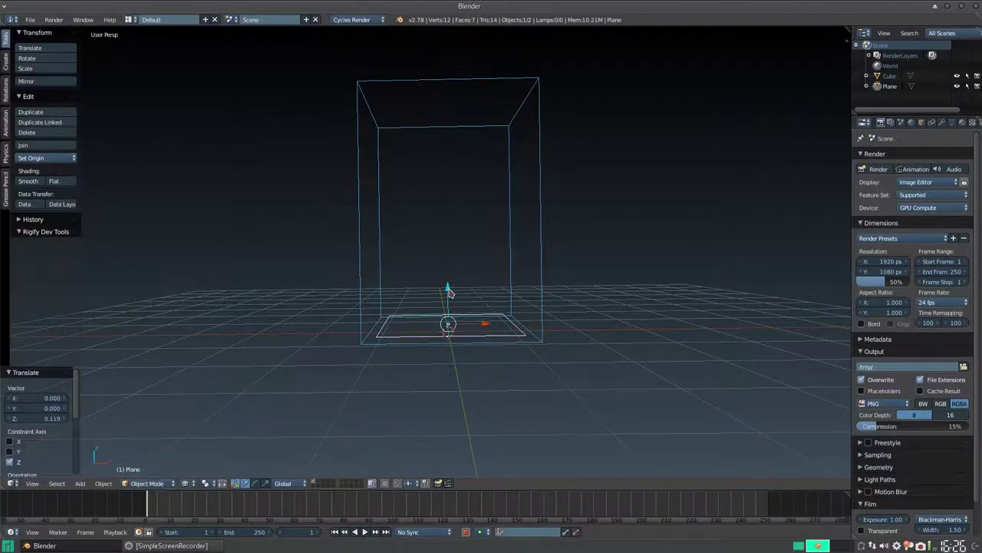
{"action": "middle_click_drag", "start_coordinate": [446, 287], "coordinate": [453, 303]}
{"action": "scroll", "coordinate": [456, 283], "scroll_direction": "up", "scroll_amount": 3}
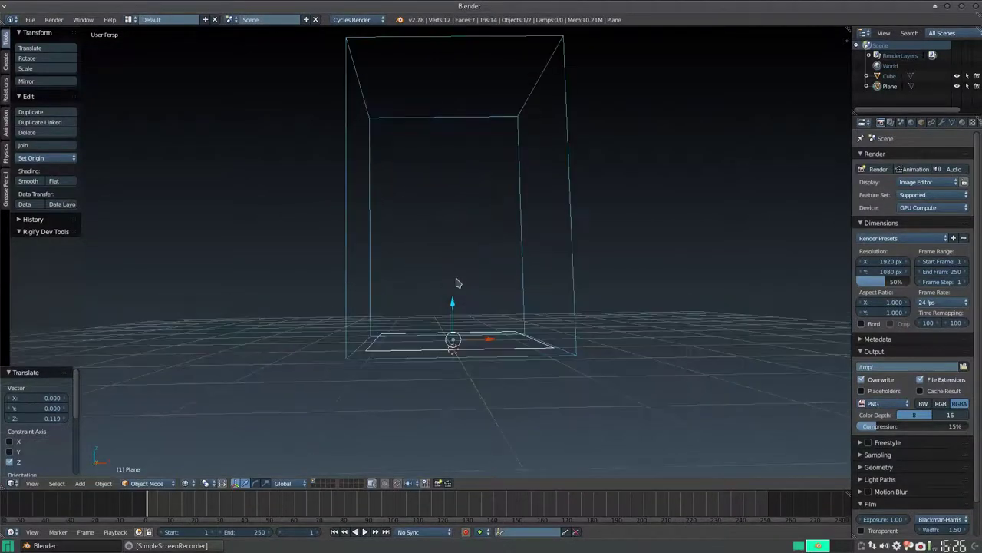
Scale the plane down to 0.530 inside the cube
{"action": "key", "text": "s"}
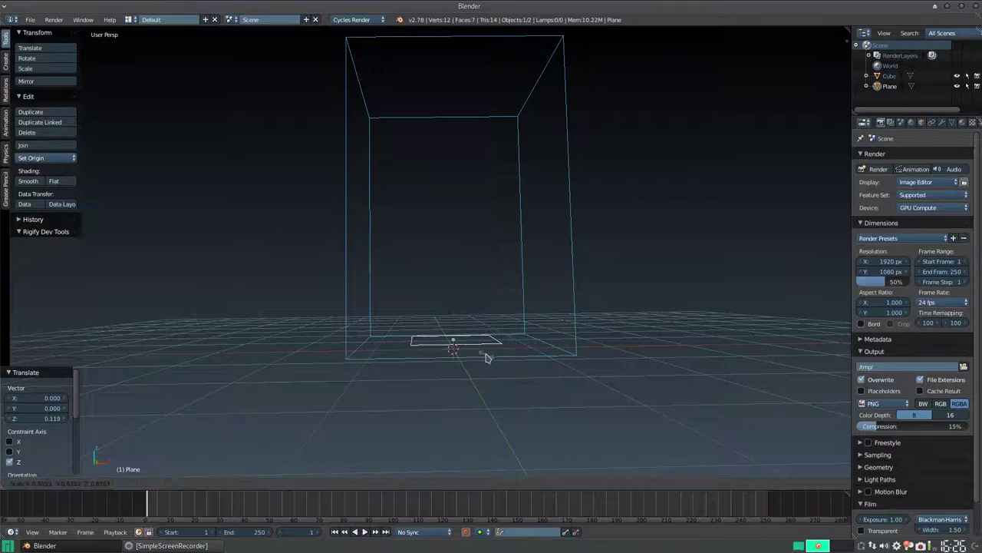
{"action": "left_click", "coordinate": [477, 339]}
{"action": "middle_click_drag", "start_coordinate": [477, 340], "coordinate": [475, 324]}
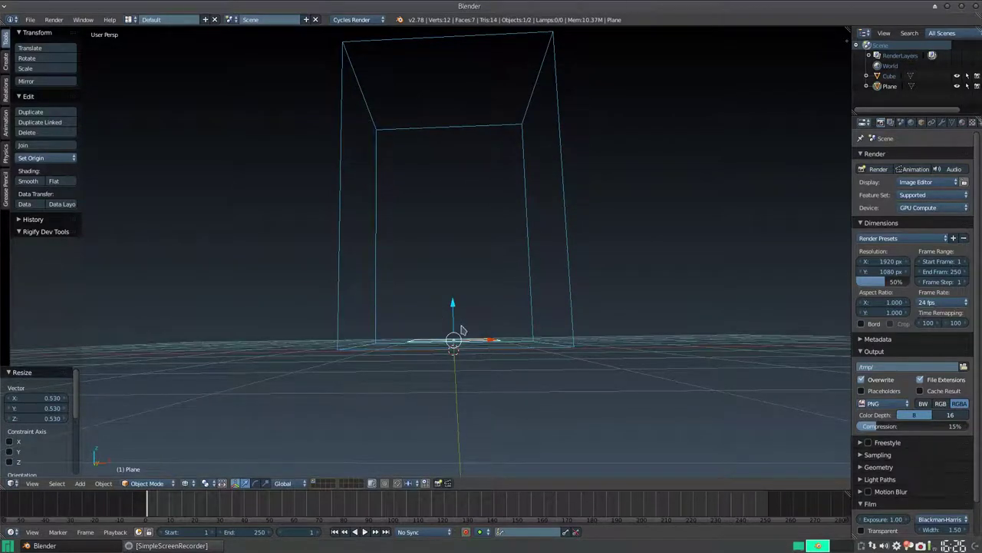
{"action": "middle_click_drag", "start_coordinate": [458, 237], "coordinate": [480, 301]}
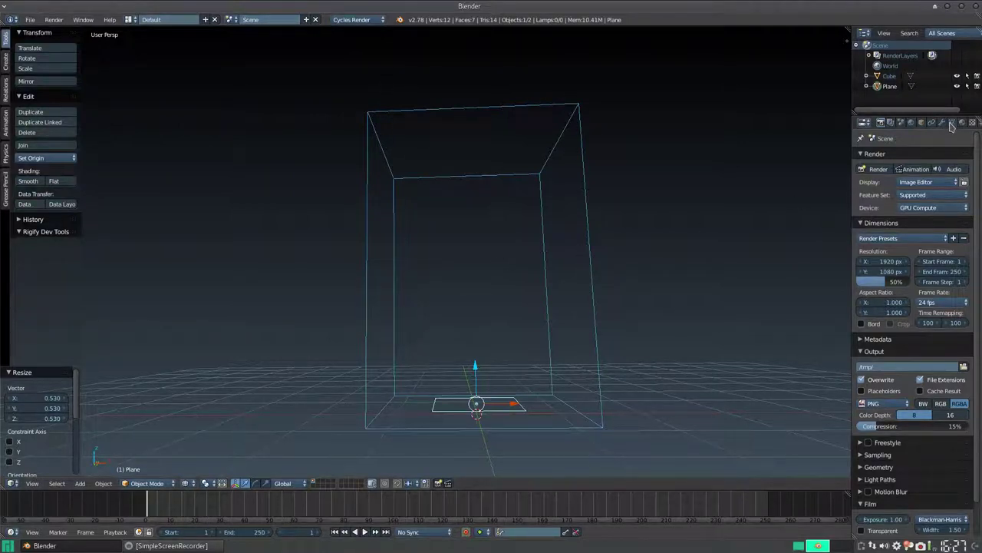
Enable Smoke physics on the plane
{"action": "scroll", "coordinate": [873, 124], "scroll_direction": "down", "scroll_amount": 3}
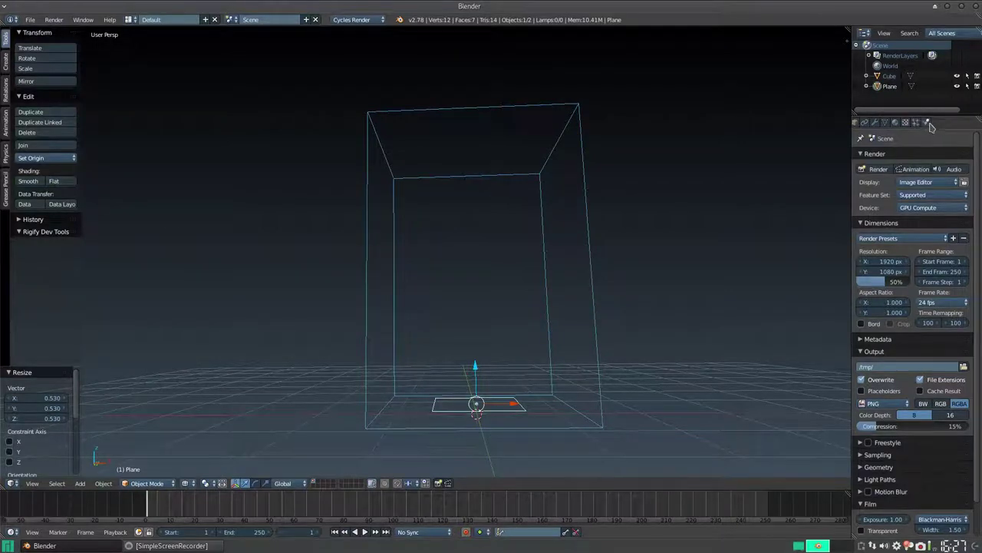
{"action": "left_click", "coordinate": [927, 122]}
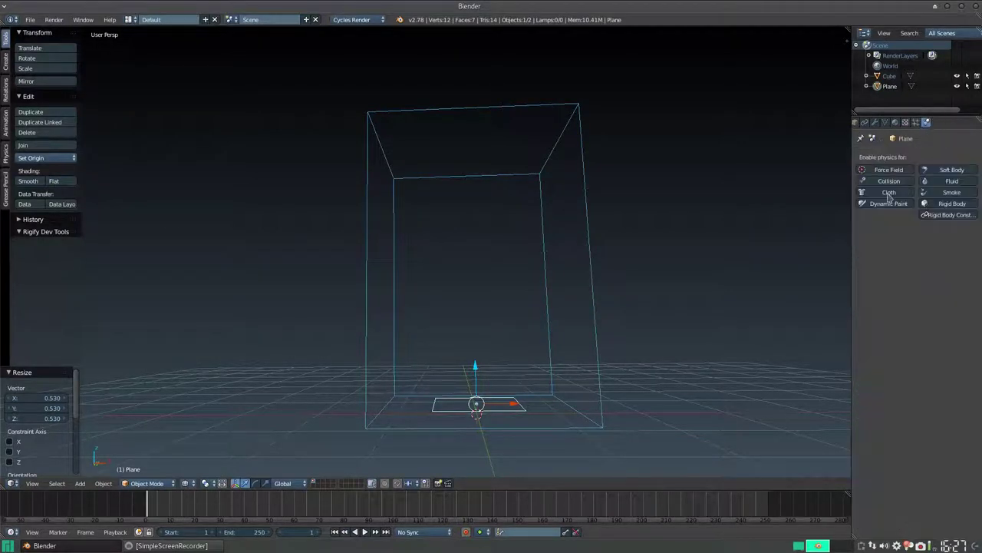
{"action": "left_click", "coordinate": [952, 194]}
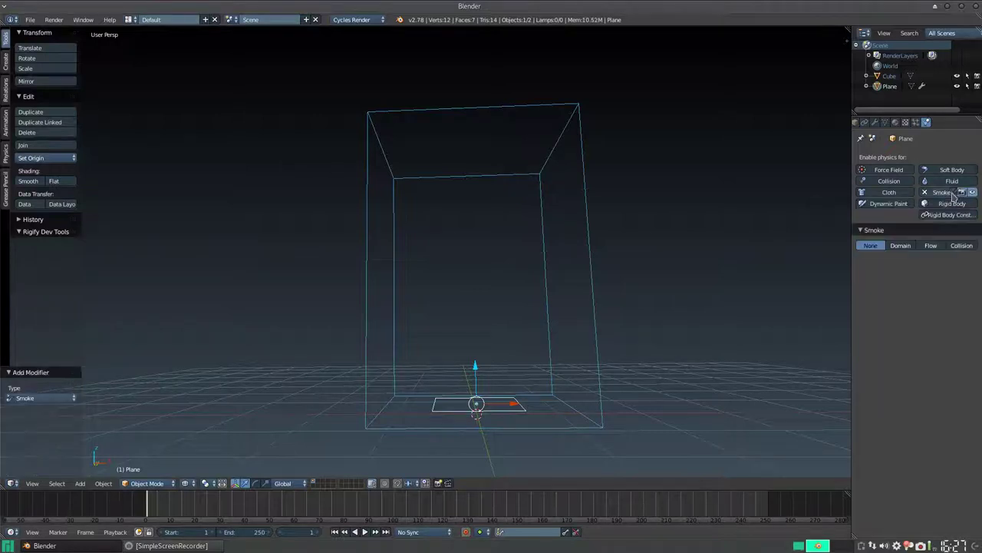
Enable Smoke on the cube and make it a Domain with 32 divisions
{"action": "right_click", "coordinate": [554, 153]}
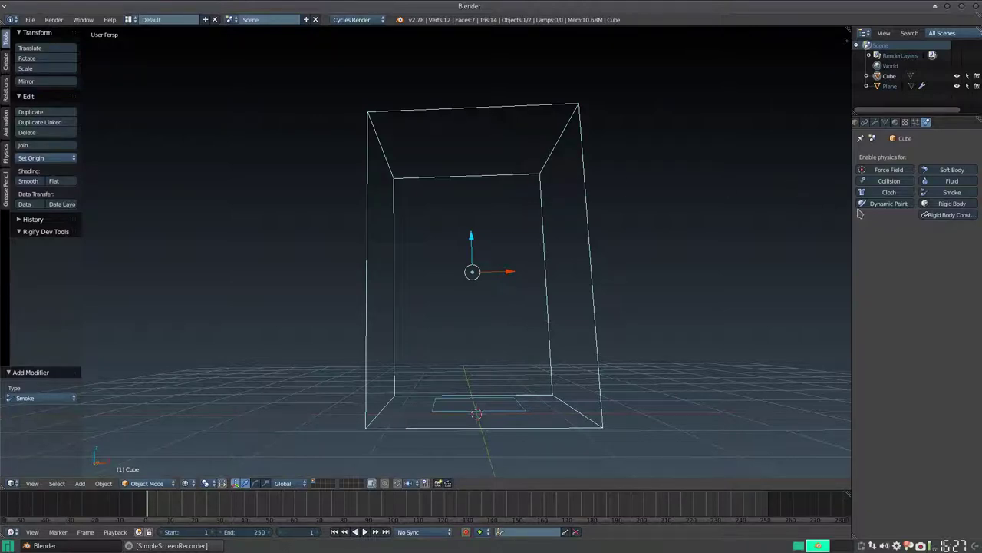
{"action": "left_click", "coordinate": [952, 193]}
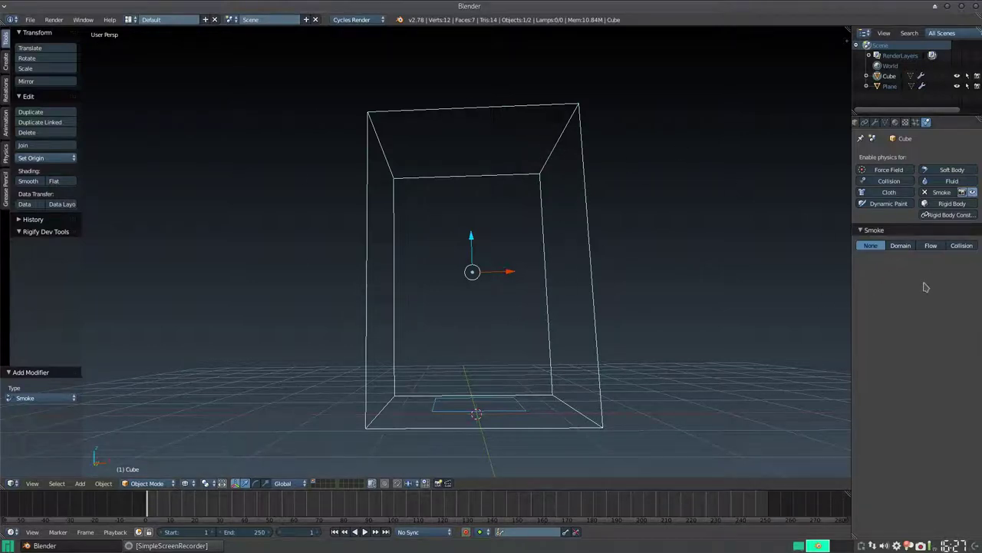
{"action": "left_click", "coordinate": [902, 245]}
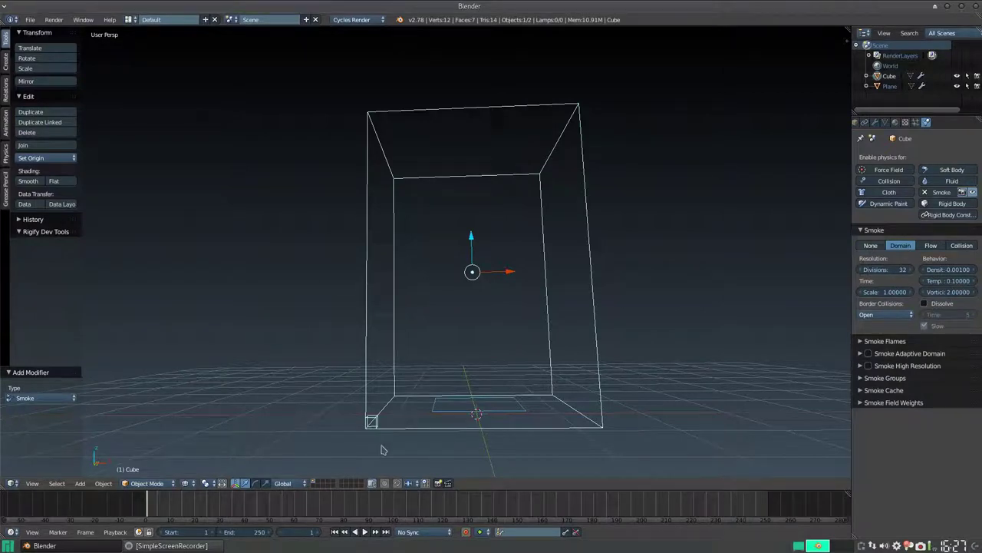
{"action": "right_click", "coordinate": [456, 414]}
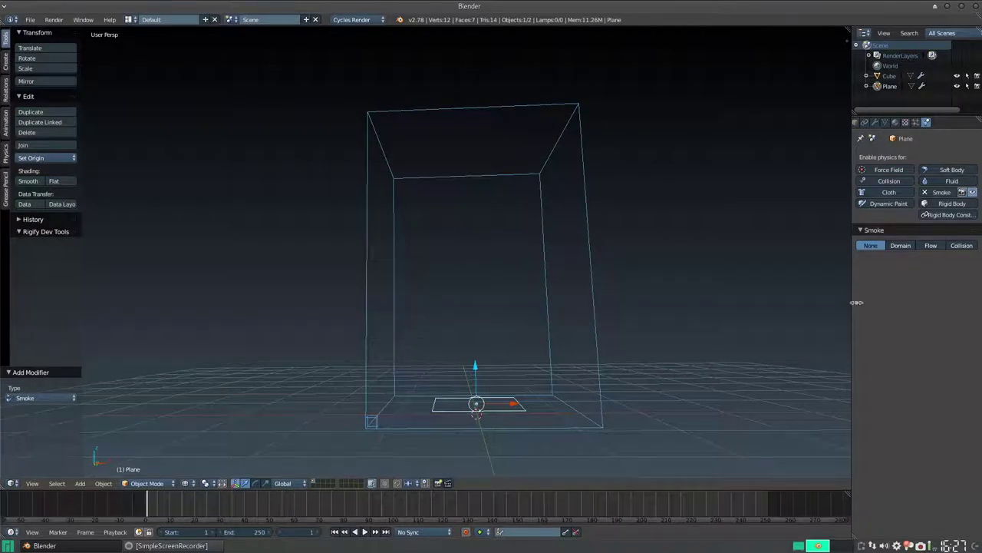
Make the plane a smoke Flow emitter and play the animation to watch smoke rise
{"action": "left_click", "coordinate": [932, 246]}
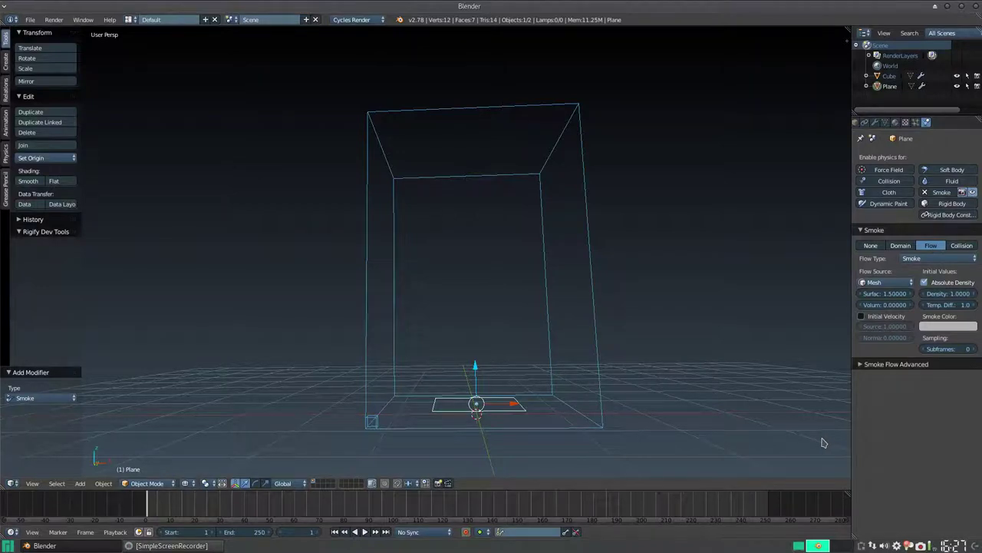
{"action": "scroll", "coordinate": [513, 337], "scroll_direction": "up", "scroll_amount": 1}
{"action": "scroll", "coordinate": [516, 364], "scroll_direction": "up", "scroll_amount": 1}
{"action": "mouse_move", "coordinate": [516, 365]}
{"action": "middle_mouse_down"}
{"action": "mouse_move", "coordinate": [507, 321]}
{"action": "mouse_move", "coordinate": [489, 342]}
{"action": "middle_mouse_up"}
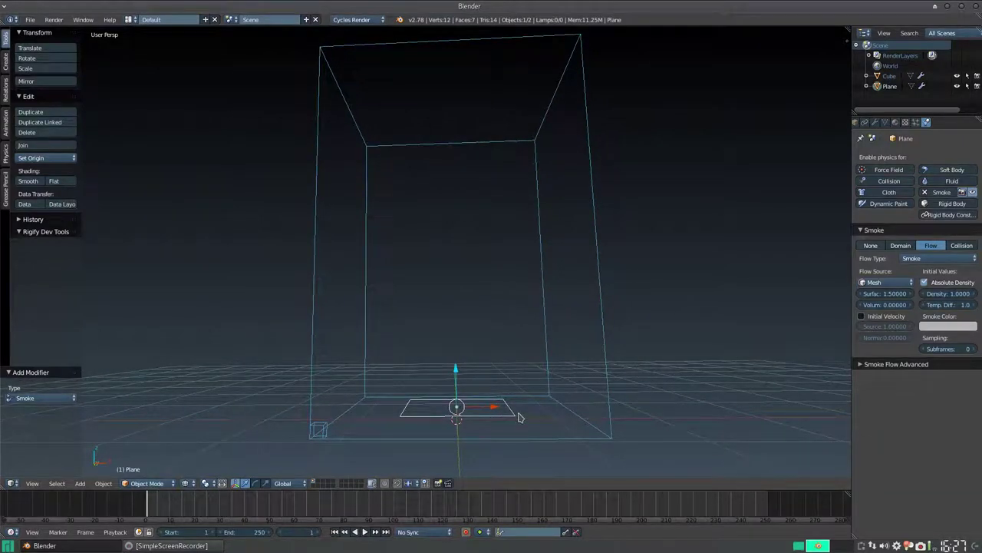
{"action": "key", "text": "alt+a"}
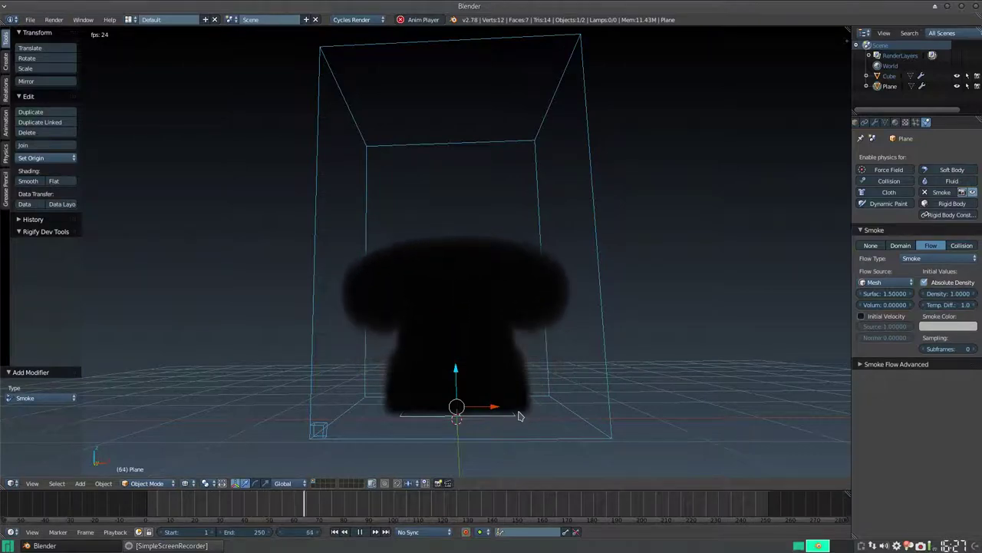
{"action": "scroll", "coordinate": [477, 224], "scroll_direction": "down", "scroll_amount": 2}
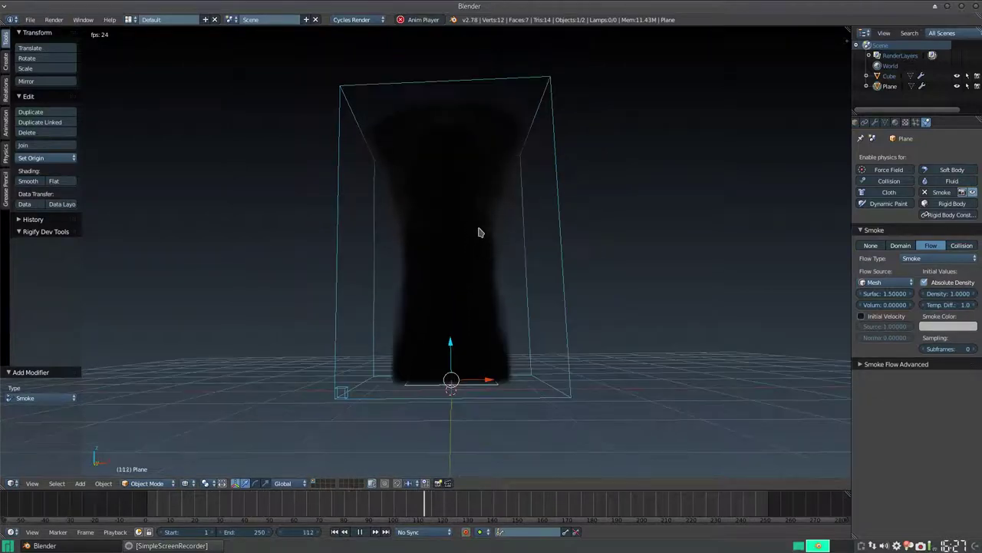
{"action": "middle_click_drag", "start_coordinate": [490, 222], "coordinate": [482, 247]}
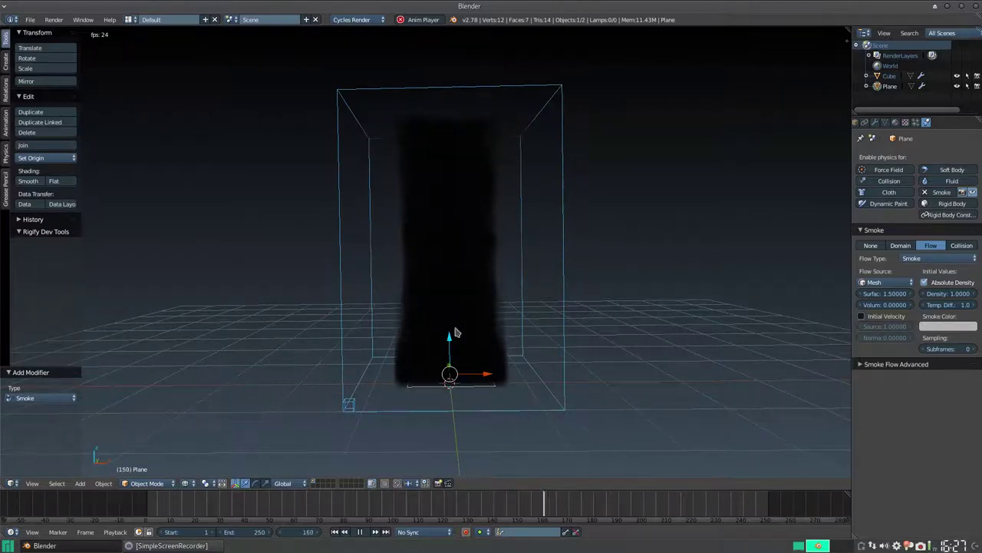
Change the plane's Smoke Color from light grey to white
{"action": "left_click", "coordinate": [948, 326]}
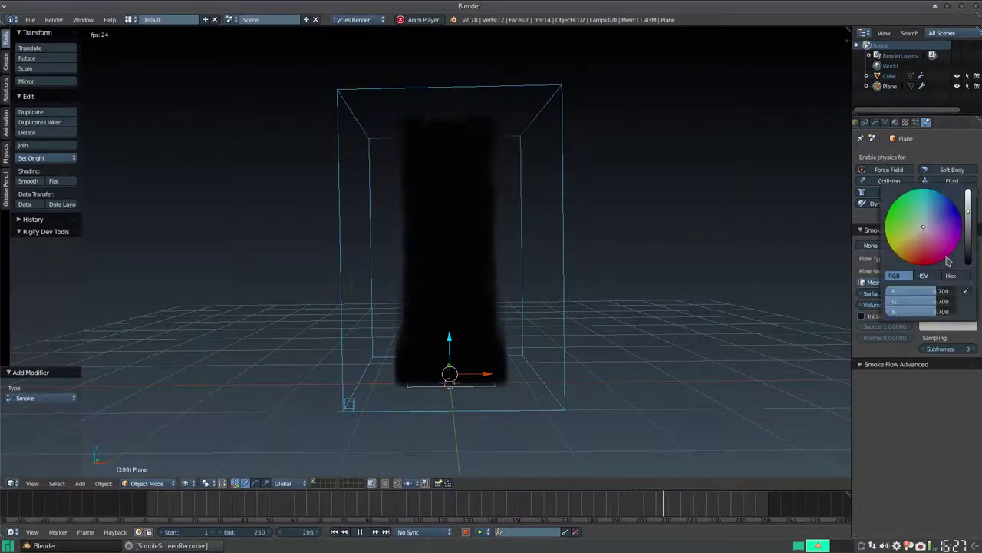
{"action": "scroll", "coordinate": [963, 217], "scroll_direction": "up", "scroll_amount": 3}
{"action": "scroll", "coordinate": [963, 217], "scroll_direction": "up", "scroll_amount": 1}
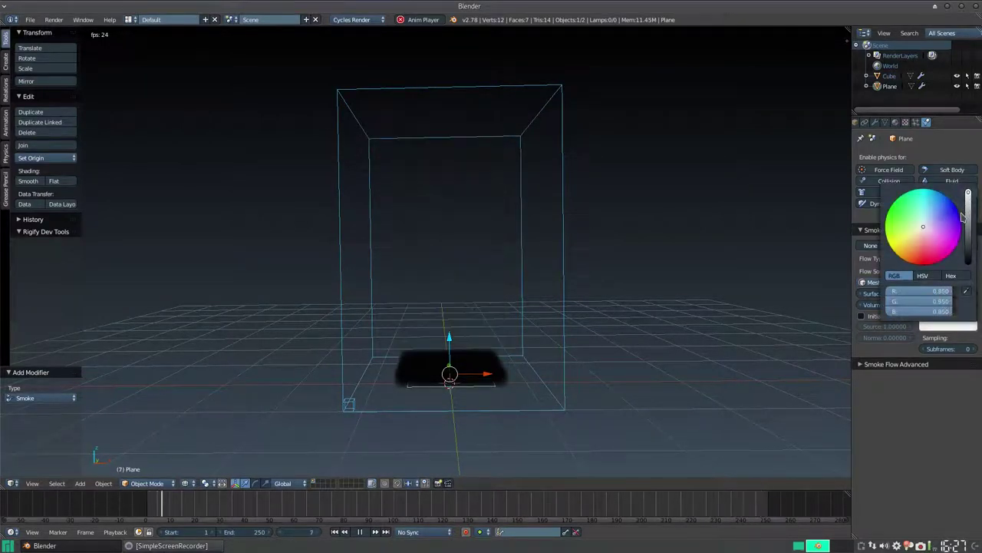
{"action": "scroll", "coordinate": [963, 217], "scroll_direction": "up", "scroll_amount": 1}
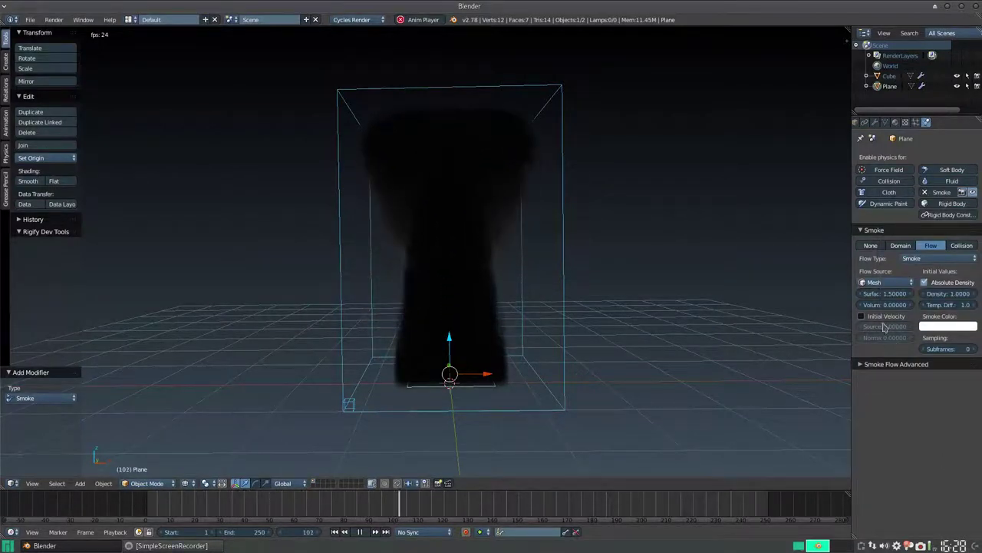
{"action": "scroll", "coordinate": [482, 289], "scroll_direction": "down", "scroll_amount": 2}
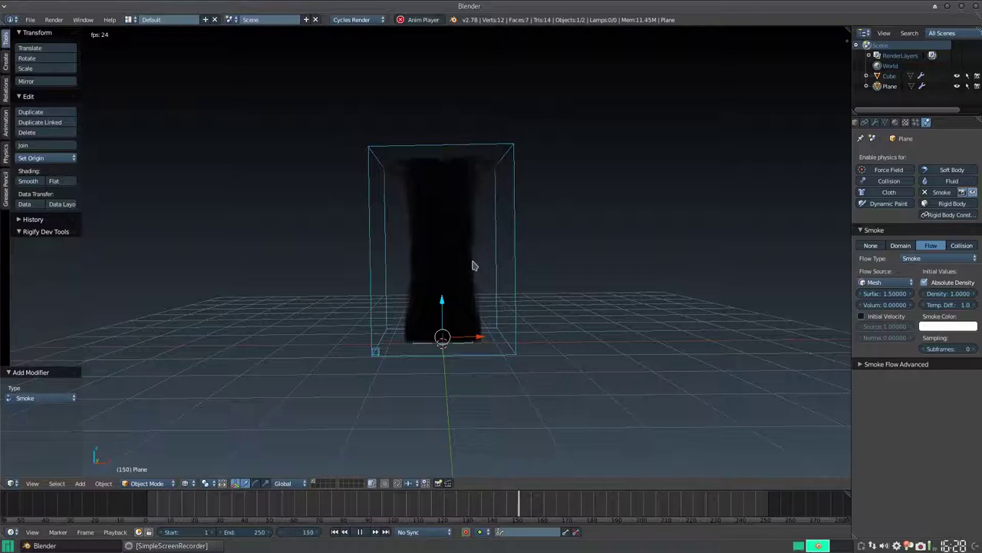
{"action": "middle_click_drag", "start_coordinate": [499, 281], "coordinate": [513, 320]}
{"action": "key", "text": "shift+a"}
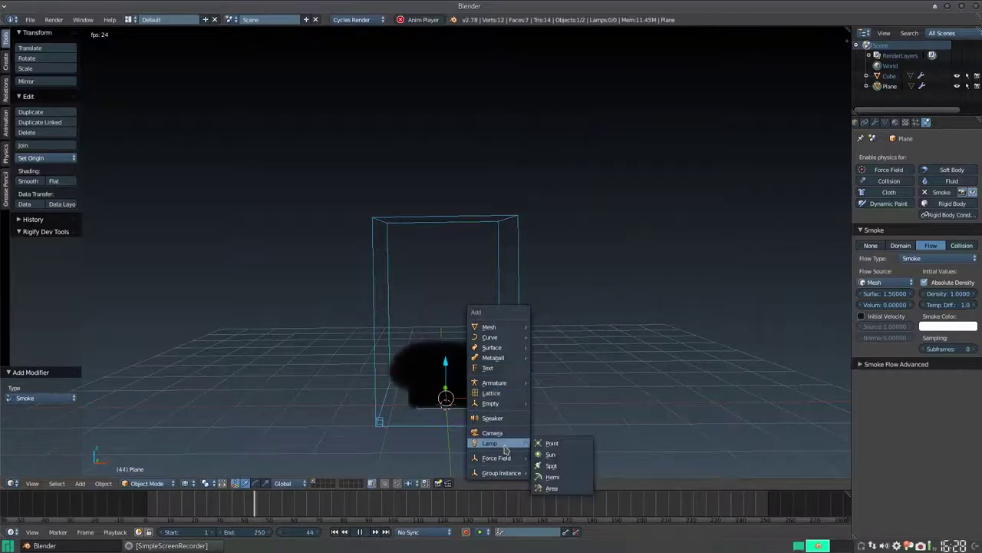
Add a point lamp with orange colour and strength 500
{"action": "left_click", "coordinate": [567, 449]}
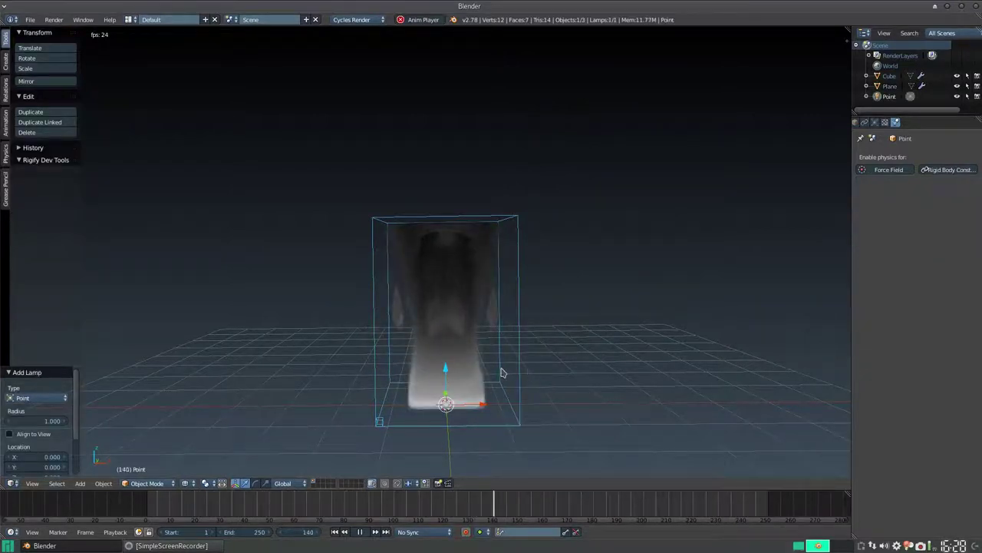
{"action": "left_click", "coordinate": [905, 122]}
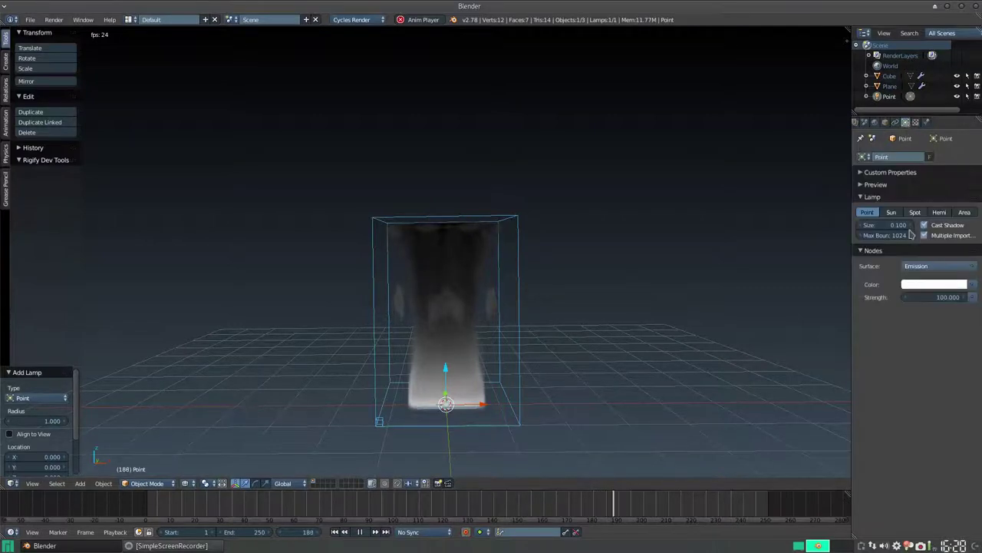
{"action": "left_click", "coordinate": [922, 284]}
{"action": "left_click", "coordinate": [936, 201]}
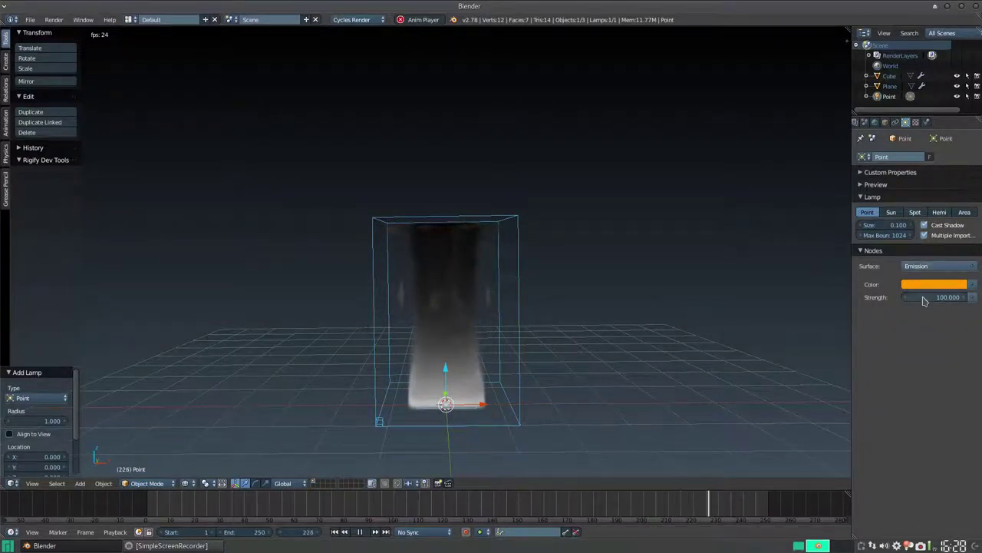
{"action": "type", "text": "500"}
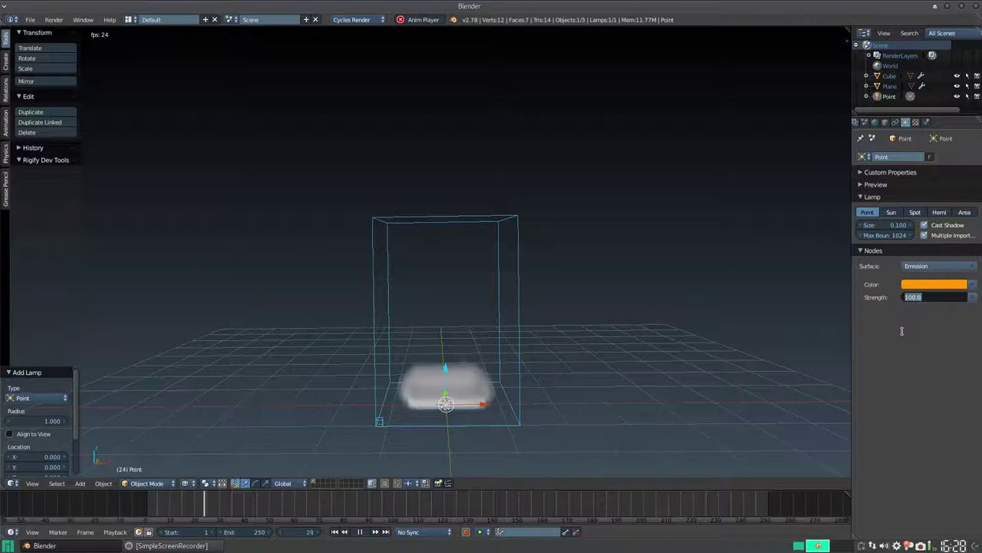
{"action": "key", "text": "Return"}
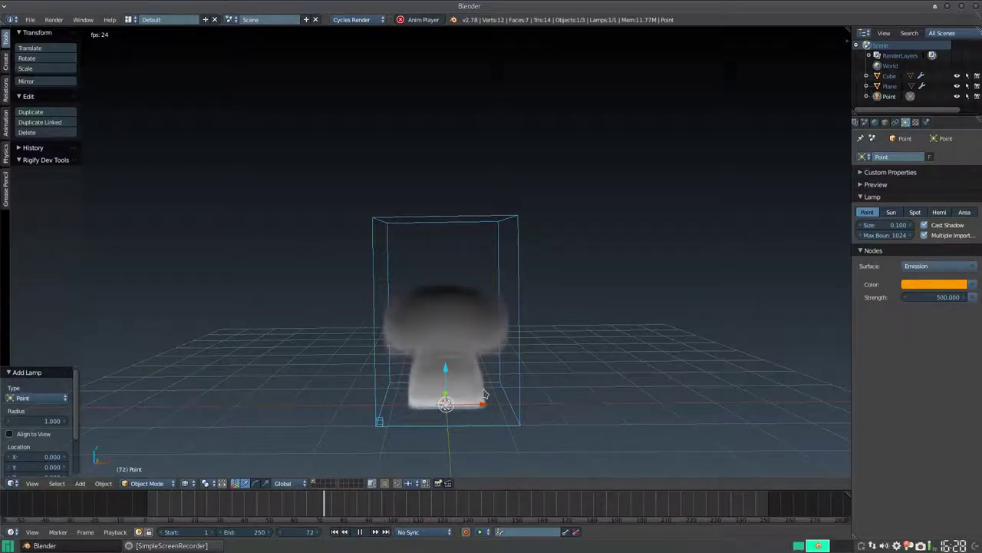
Move the point lamp to the right of the smoke domain along X
{"action": "mouse_move", "coordinate": [484, 394]}
{"action": "middle_mouse_down"}
{"action": "mouse_move", "coordinate": [486, 349]}
{"action": "mouse_move", "coordinate": [487, 398]}
{"action": "middle_mouse_up"}
{"action": "mouse_move", "coordinate": [477, 418]}
{"action": "left_mouse_down"}
{"action": "mouse_move", "coordinate": [606, 406]}
{"action": "mouse_move", "coordinate": [599, 185]}
{"action": "mouse_move", "coordinate": [645, 208]}
{"action": "mouse_move", "coordinate": [735, 206]}
{"action": "left_mouse_up"}
{"action": "scroll", "coordinate": [494, 340], "scroll_direction": "down", "scroll_amount": 1}
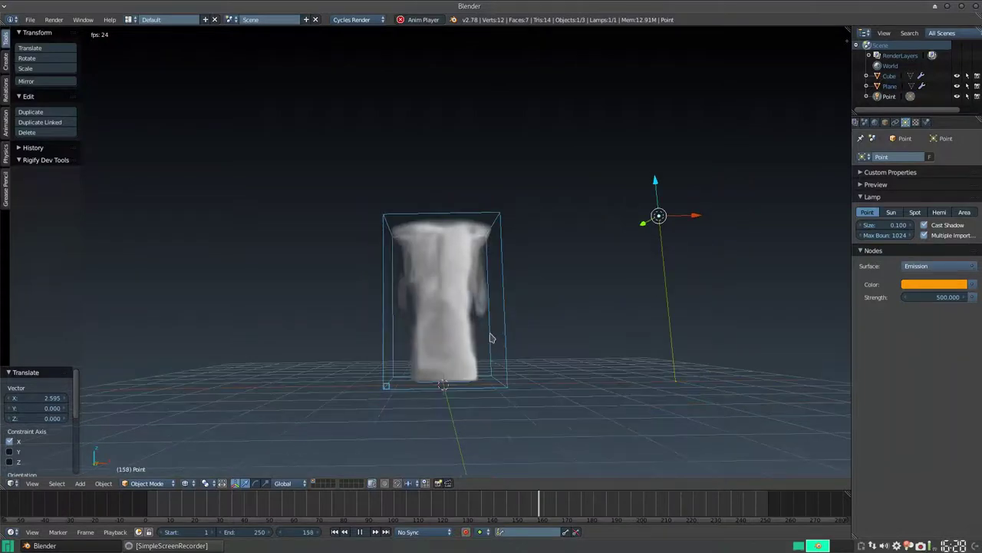
{"action": "middle_click_drag", "start_coordinate": [492, 338], "coordinate": [487, 328]}
{"action": "right_click", "coordinate": [446, 381]}
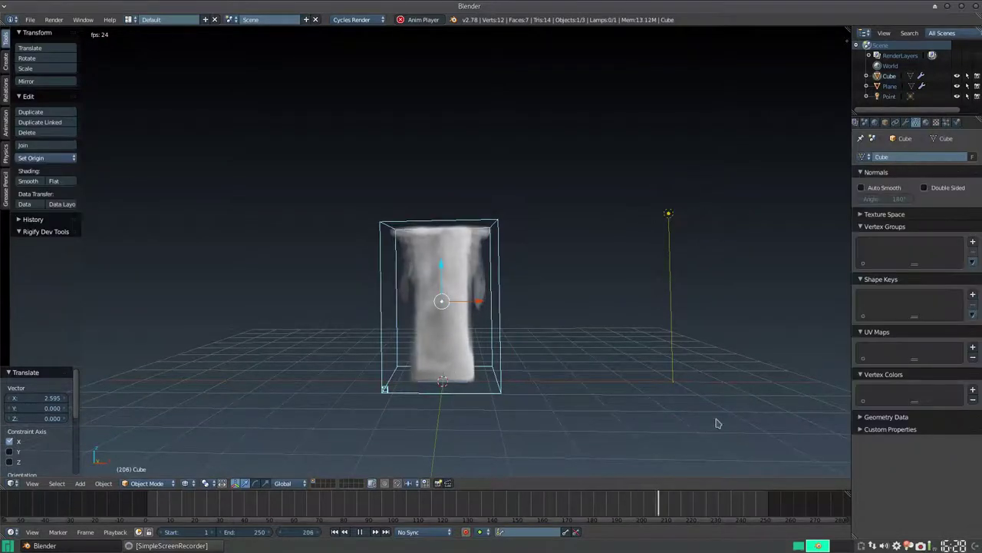
Preview the plane's flow type as Fire + Smoke, then set it back to Smoke
{"action": "right_click", "coordinate": [434, 376]}
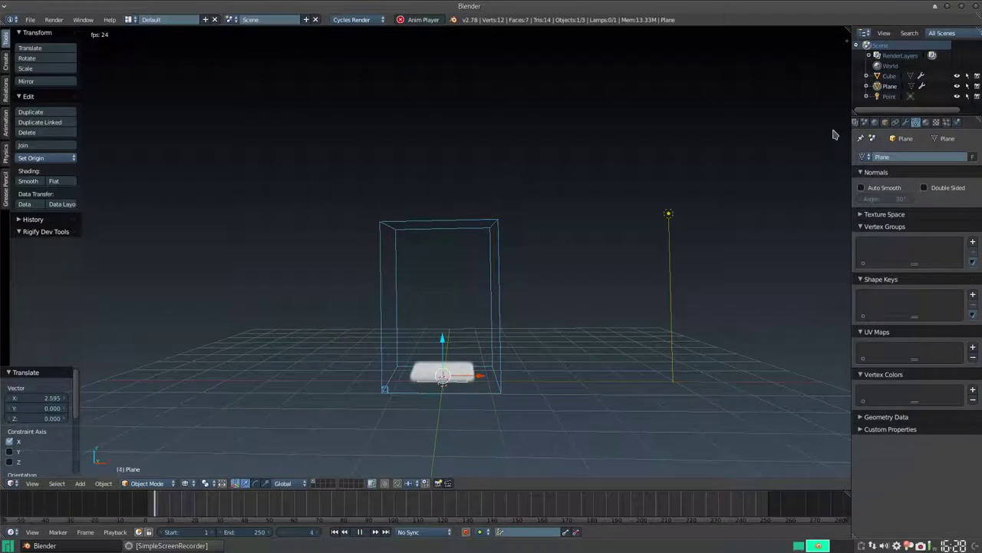
{"action": "left_click", "coordinate": [957, 123]}
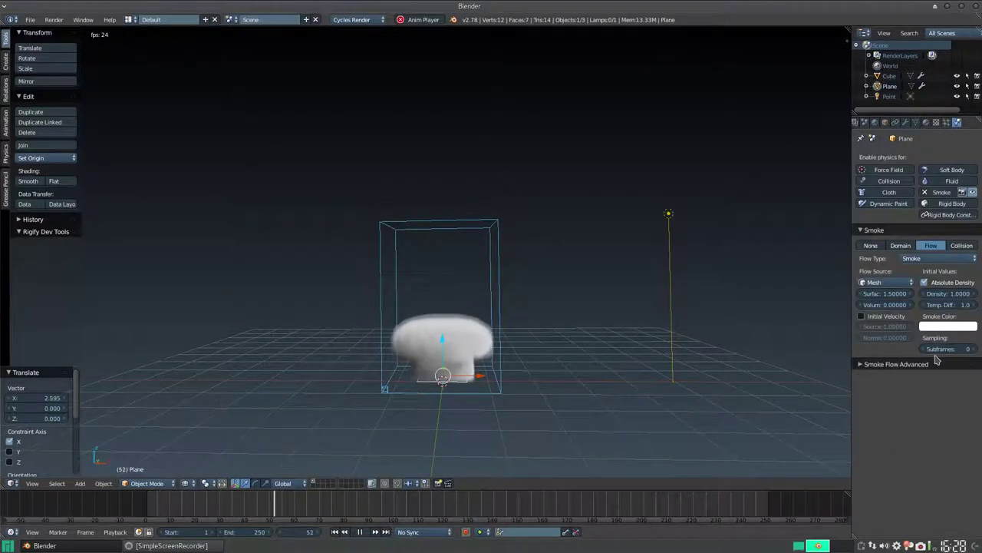
{"action": "left_click", "coordinate": [938, 258]}
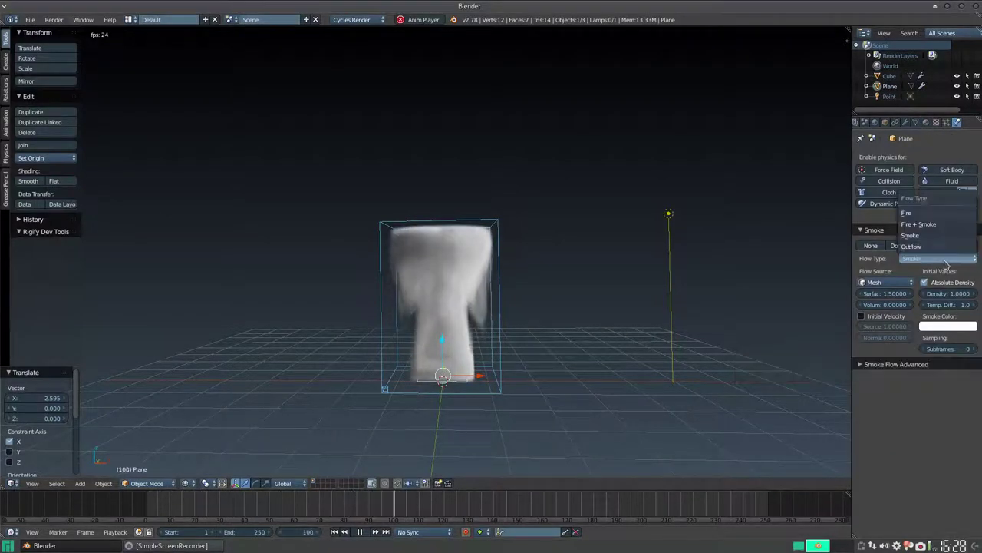
{"action": "left_click", "coordinate": [930, 224]}
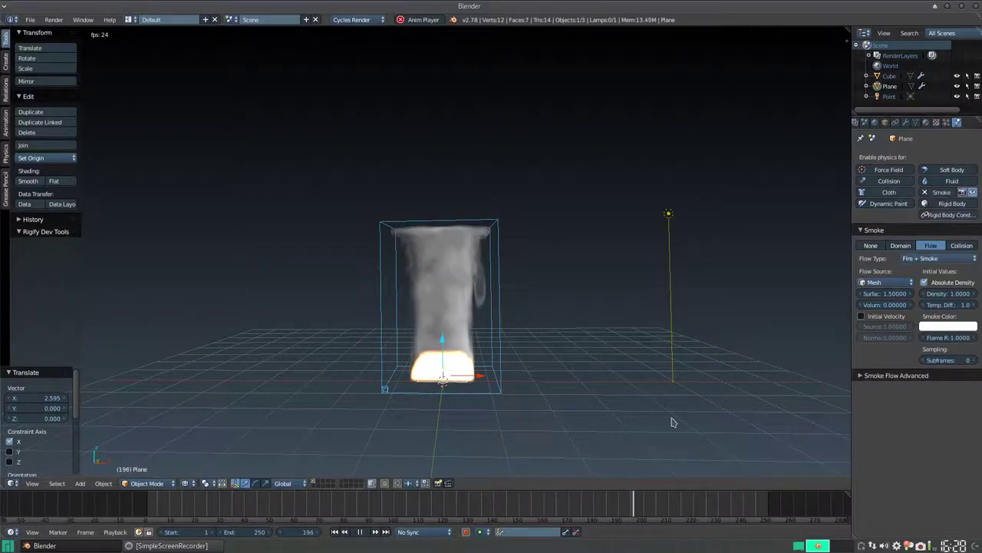
{"action": "scroll", "coordinate": [419, 374], "scroll_direction": "up", "scroll_amount": 3}
{"action": "scroll", "coordinate": [453, 353], "scroll_direction": "up", "scroll_amount": 1}
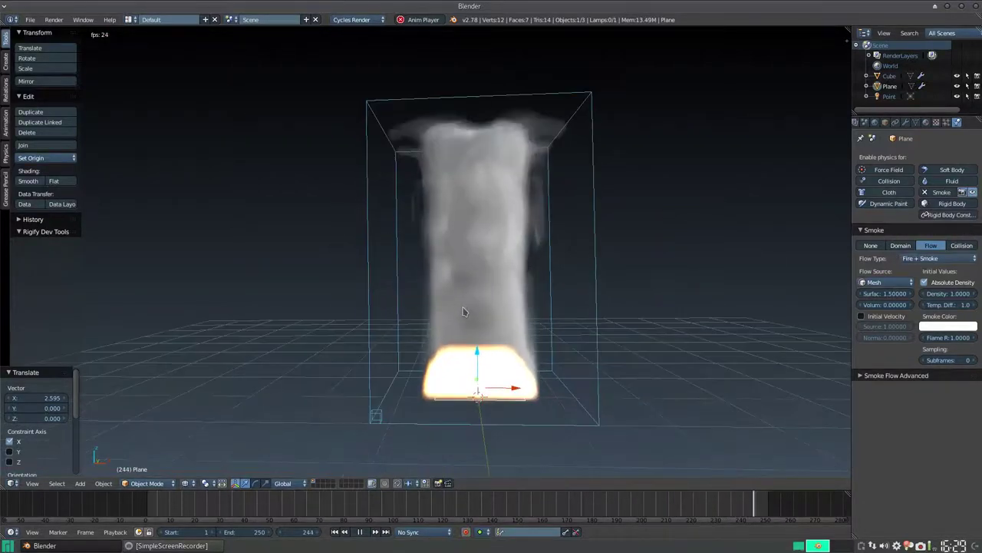
{"action": "middle_click_drag", "start_coordinate": [463, 311], "coordinate": [465, 307]}
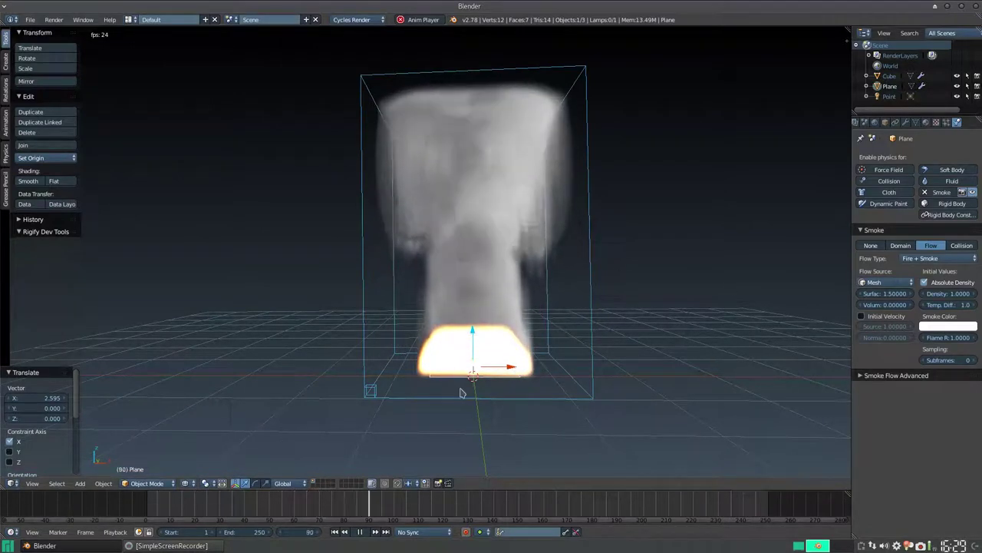
{"action": "left_click", "coordinate": [935, 258]}
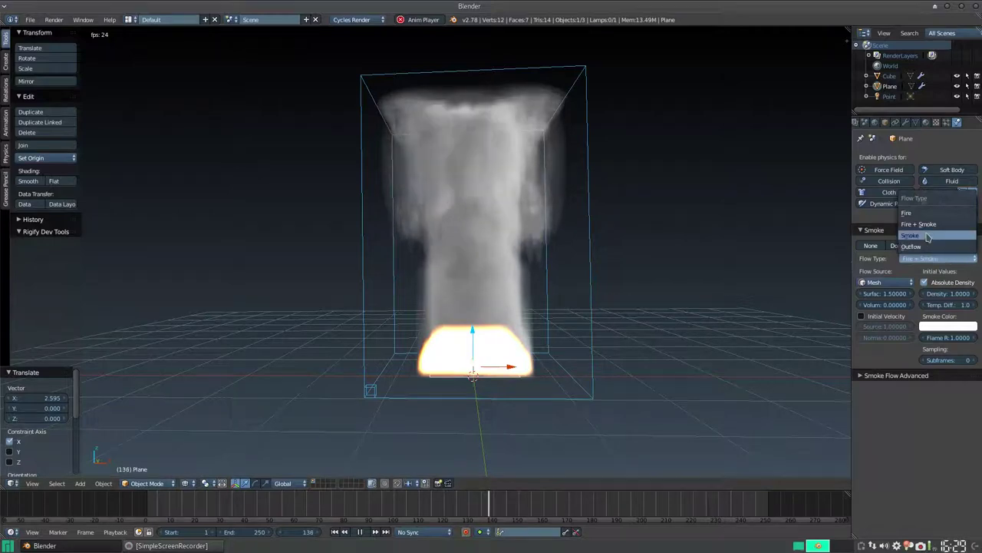
{"action": "left_click", "coordinate": [927, 235]}
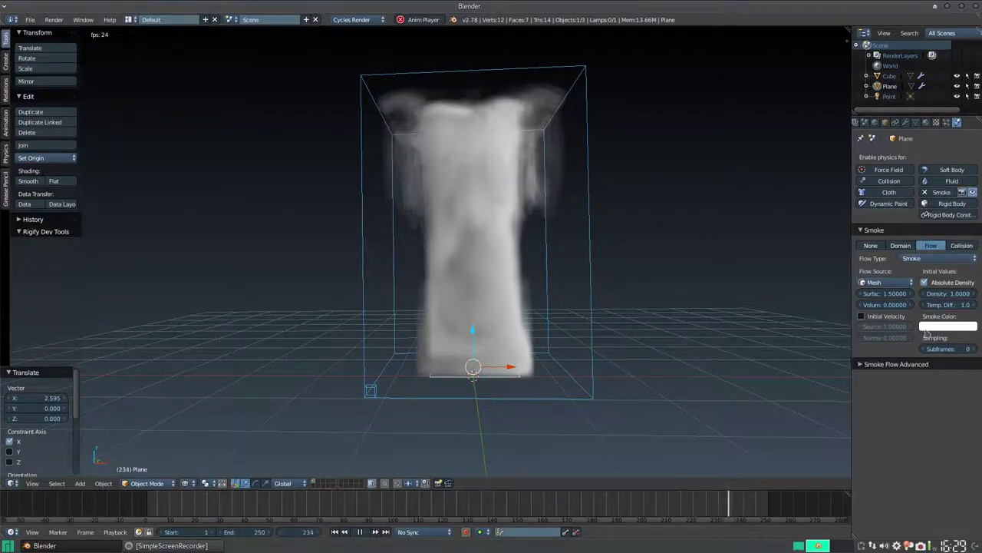
Darken the plane's smoke colour and lower its Surface emission to 0.968
{"action": "left_click", "coordinate": [928, 327]}
{"action": "left_click", "coordinate": [966, 248]}
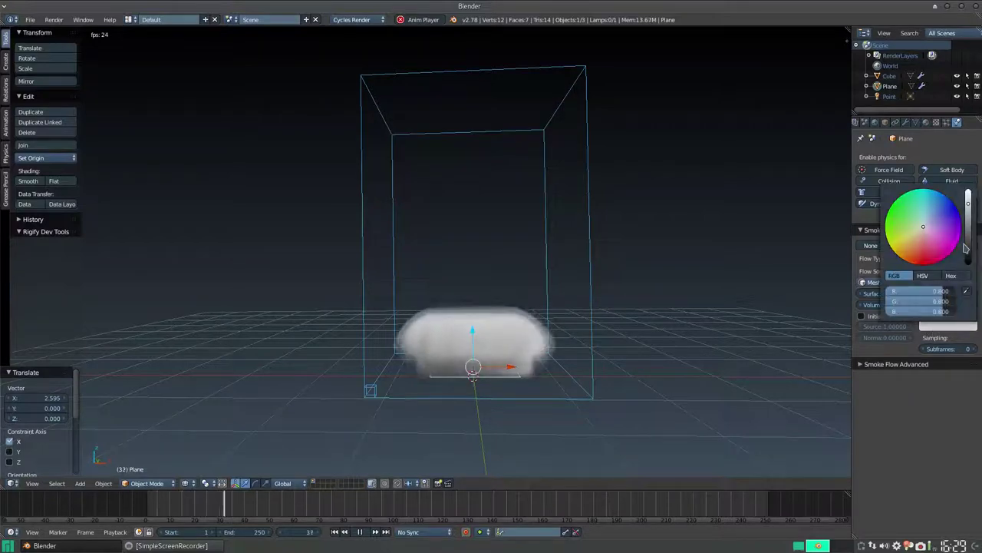
{"action": "left_click", "coordinate": [966, 248]}
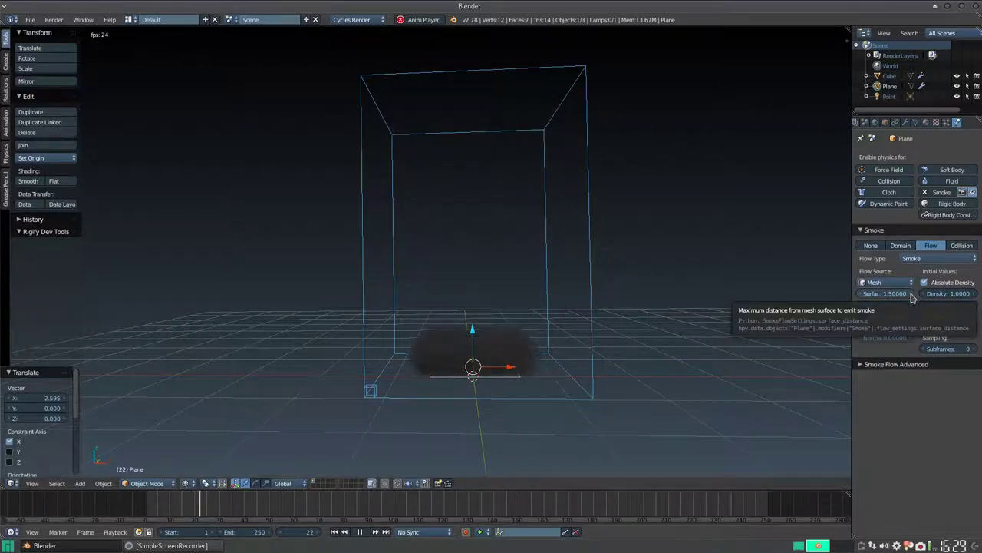
{"action": "left_click_drag", "start_coordinate": [912, 298], "coordinate": [923, 298]}
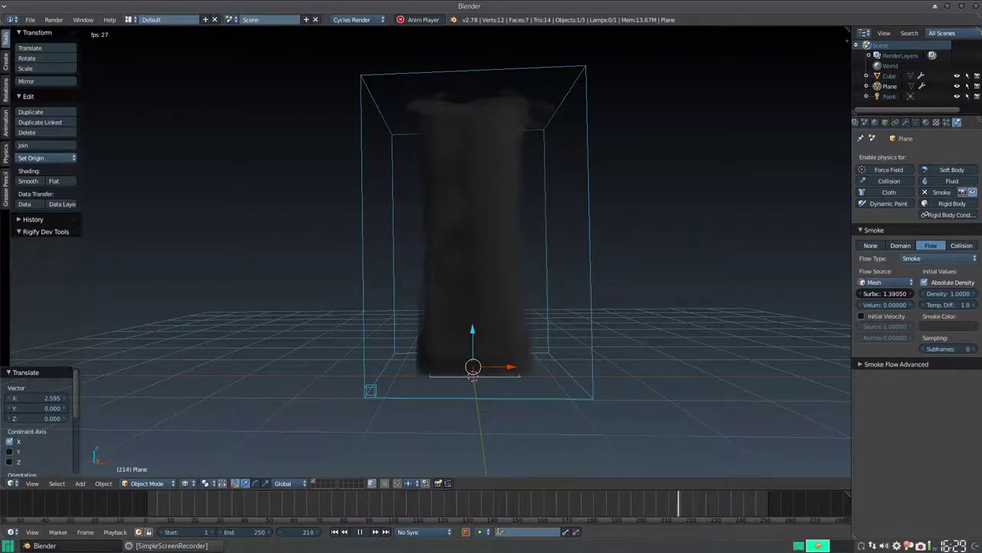
{"action": "left_click_drag", "start_coordinate": [891, 293], "coordinate": [875, 293]}
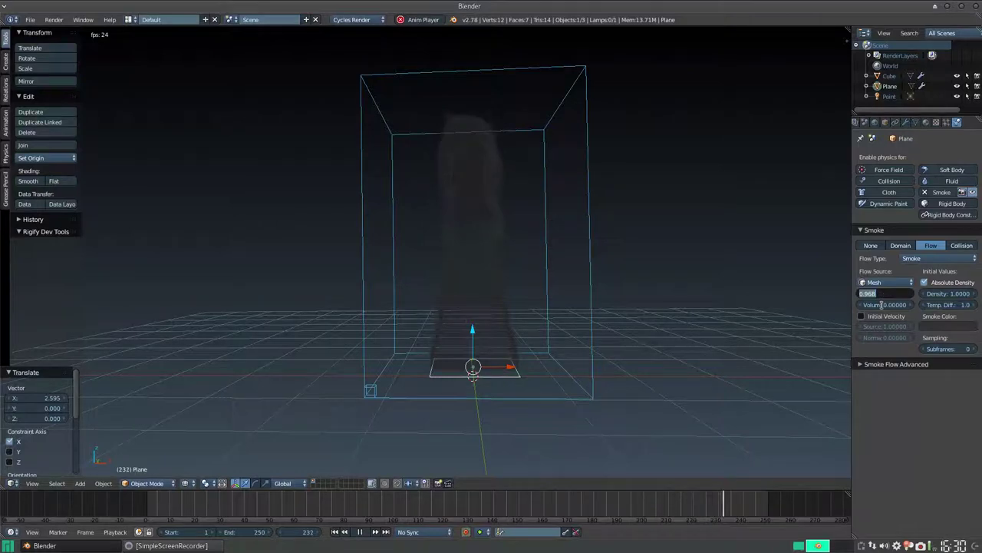
Set the plane's Volume emission to 0.76150
{"action": "left_click_drag", "start_coordinate": [886, 305], "coordinate": [898, 304]}
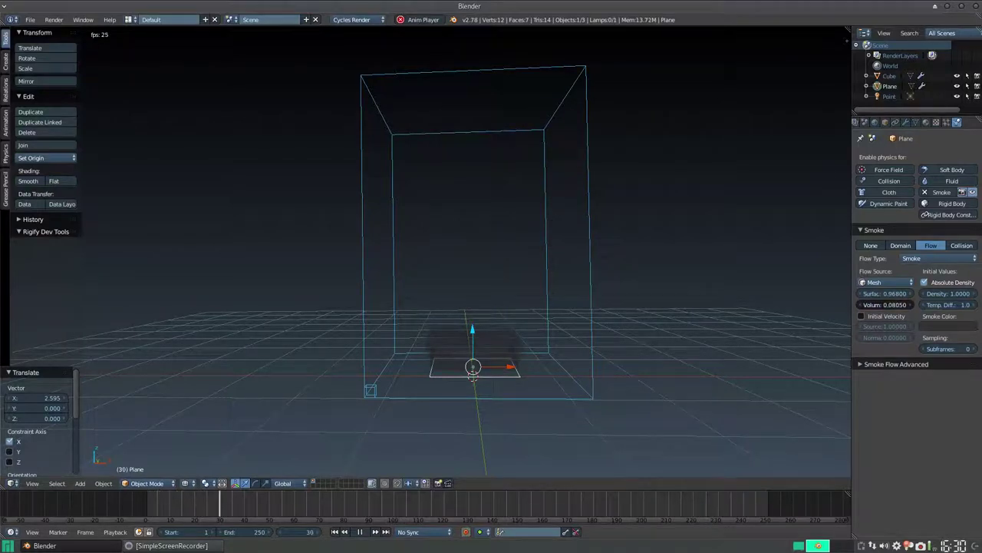
{"action": "left_click_drag", "start_coordinate": [886, 305], "coordinate": [902, 304]}
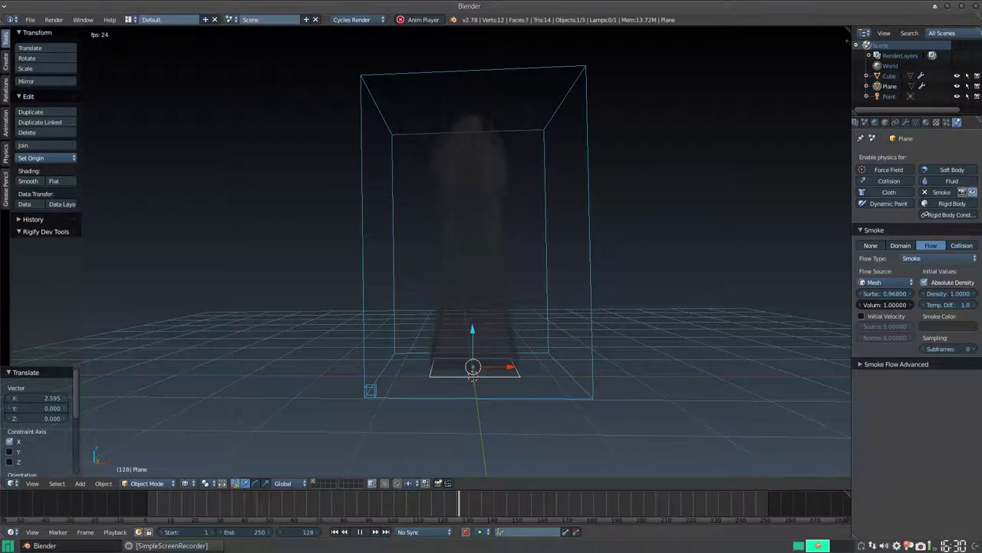
{"action": "mouse_move", "coordinate": [886, 305]}
{"action": "left_mouse_down"}
{"action": "mouse_move", "coordinate": [906, 305]}
{"action": "mouse_move", "coordinate": [879, 305]}
{"action": "left_mouse_up"}
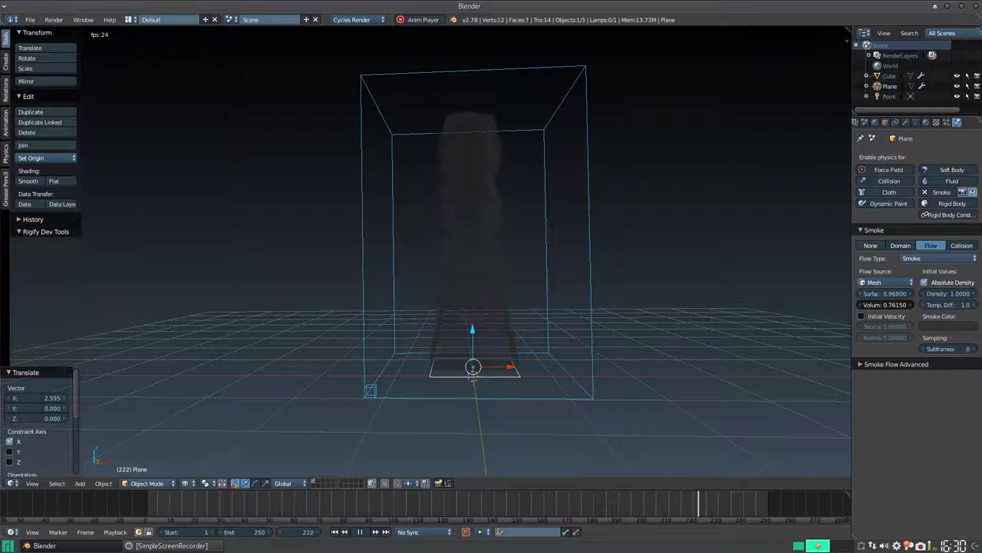
Restore the smoke flow Density to 1.0 after testing a lower value
{"action": "left_click_drag", "start_coordinate": [949, 293], "coordinate": [933, 293]}
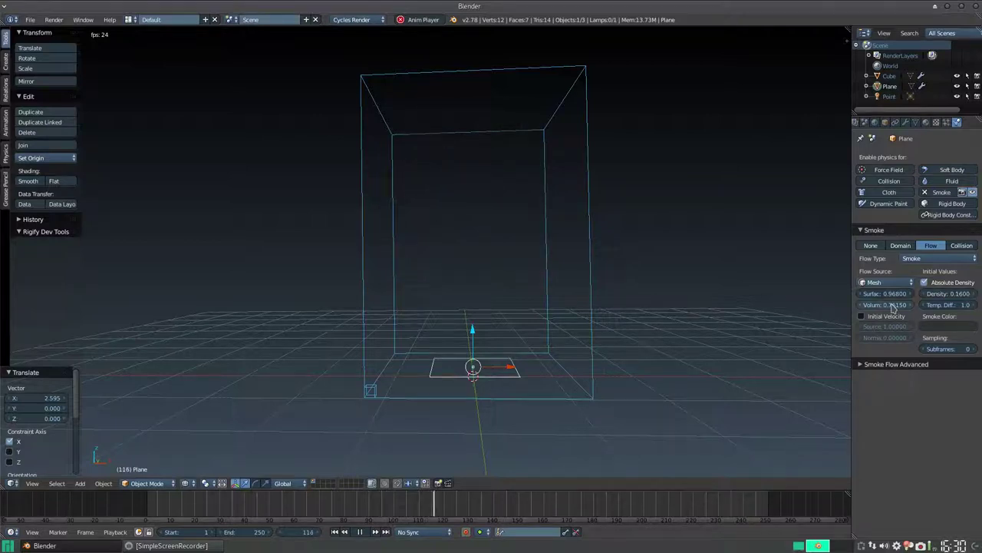
{"action": "left_click", "coordinate": [929, 295]}
{"action": "type", "text": "1"}
{"action": "key", "text": "Return"}
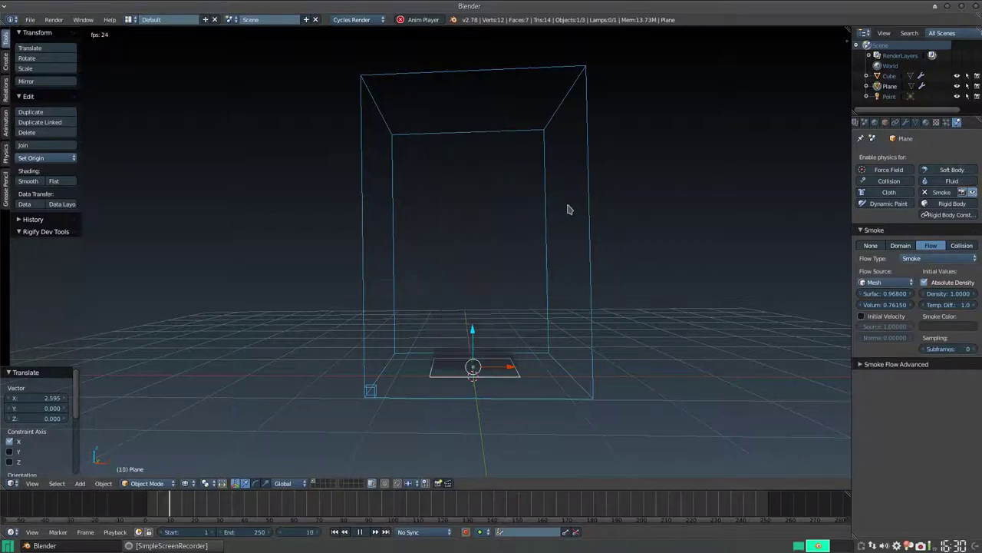
On the cube domain, tick Smoke Adaptive Domain with Additional 0 and Margin 5
{"action": "right_click", "coordinate": [544, 213]}
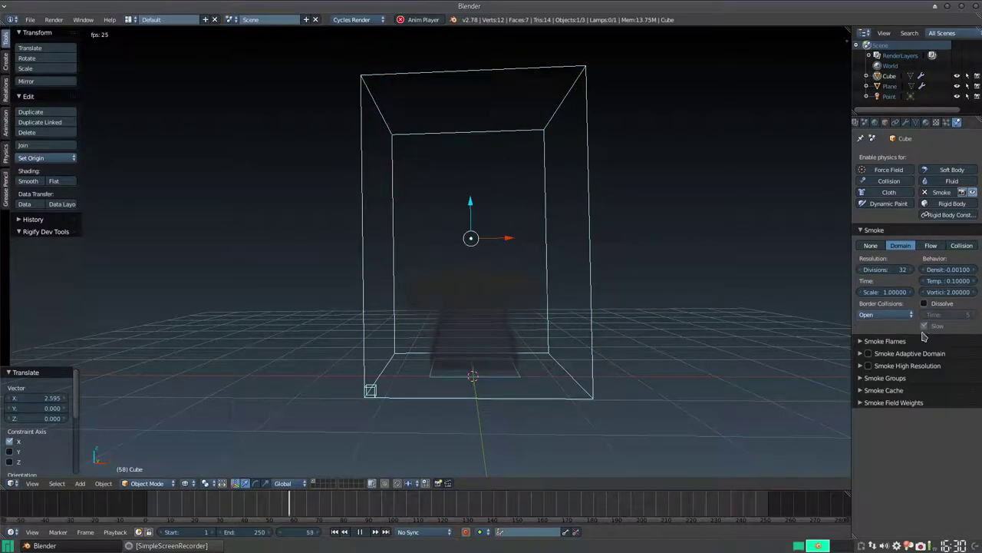
{"action": "left_click", "coordinate": [885, 341]}
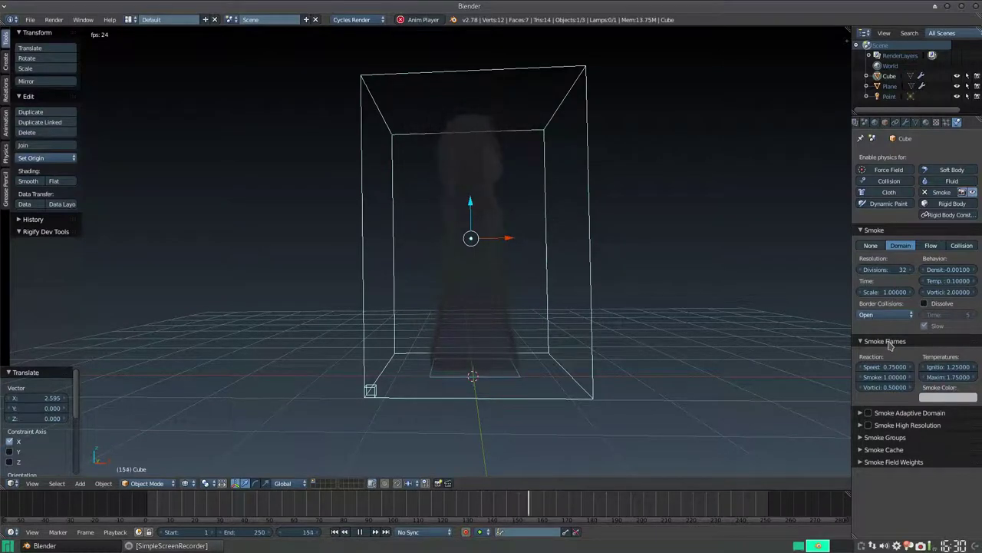
{"action": "left_click", "coordinate": [888, 341]}
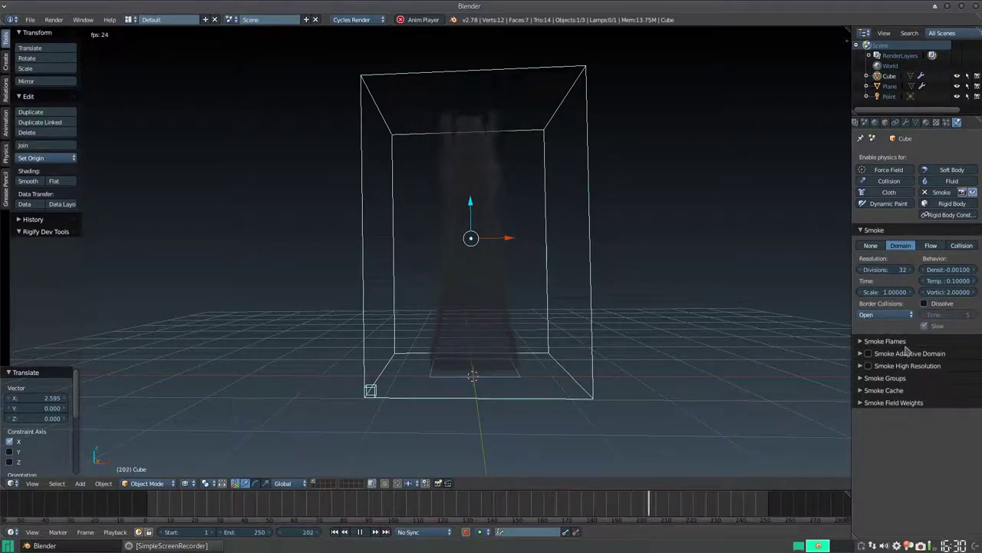
{"action": "left_click", "coordinate": [863, 354]}
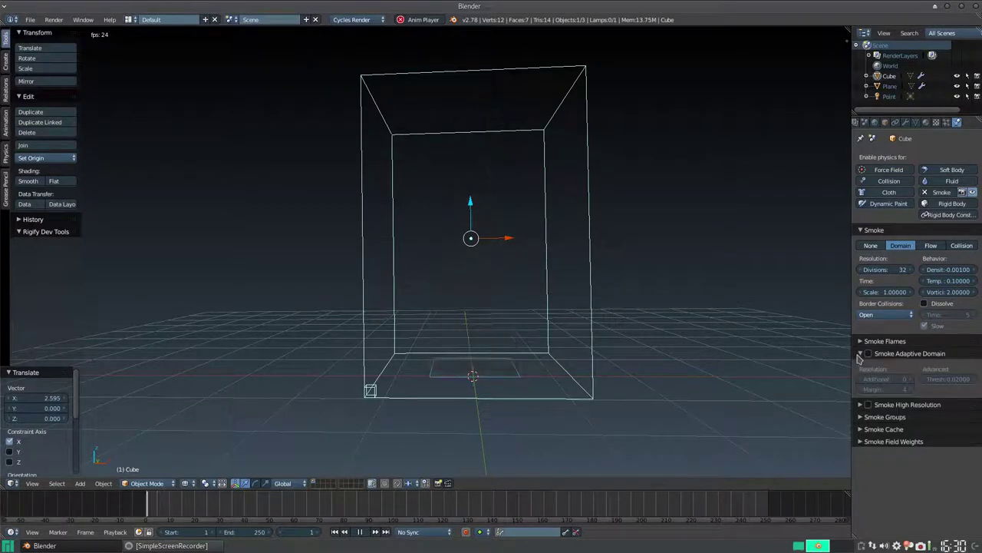
{"action": "left_click", "coordinate": [868, 355]}
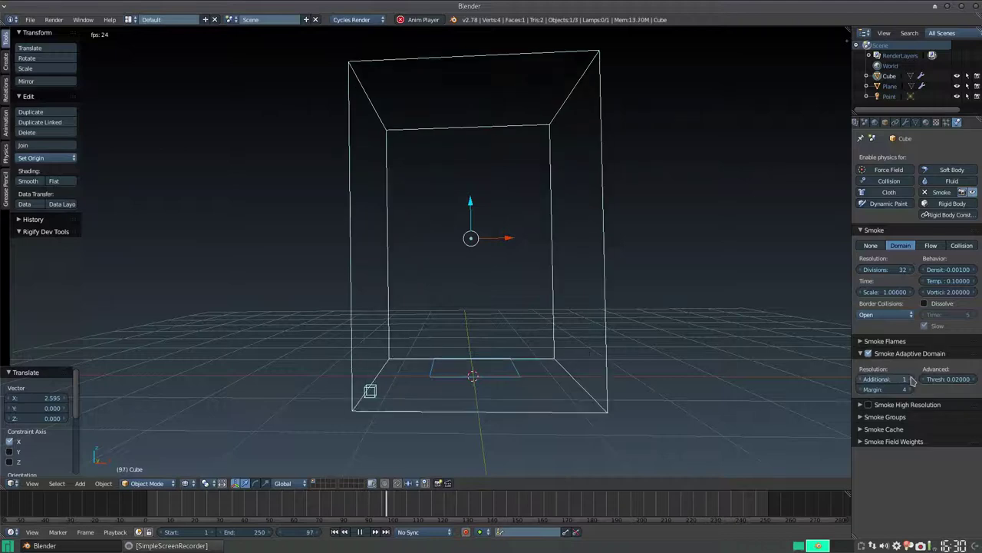
{"action": "left_click_drag", "start_coordinate": [872, 383], "coordinate": [863, 381]}
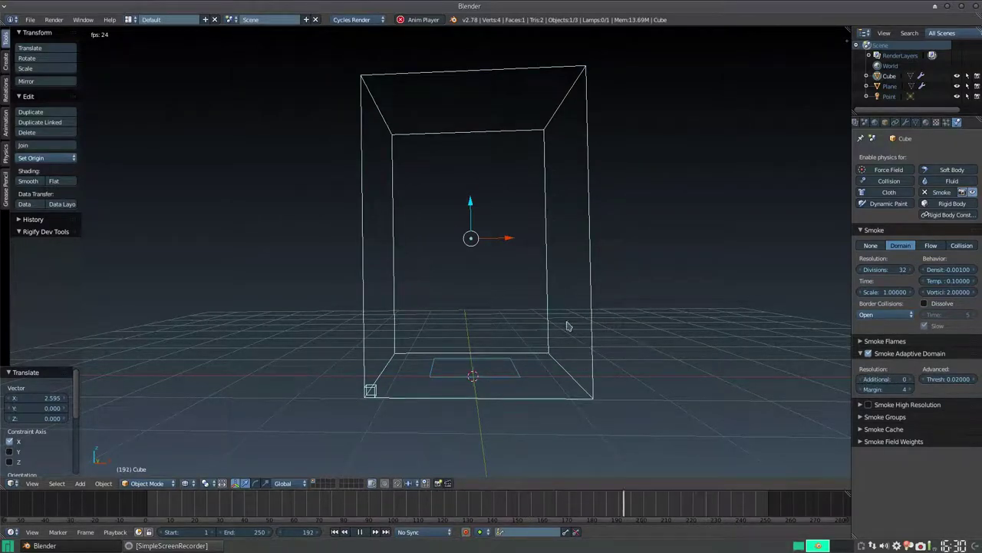
{"action": "left_click", "coordinate": [911, 392]}
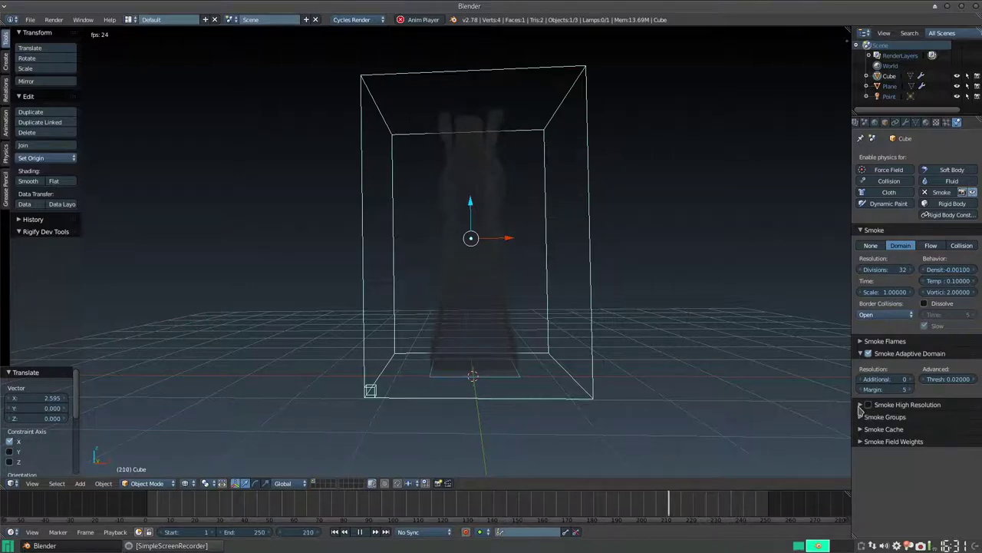
Turn on Smoke High Resolution, raise its divisions, and inspect the denser smoke in the viewport
{"action": "left_click", "coordinate": [871, 406]}
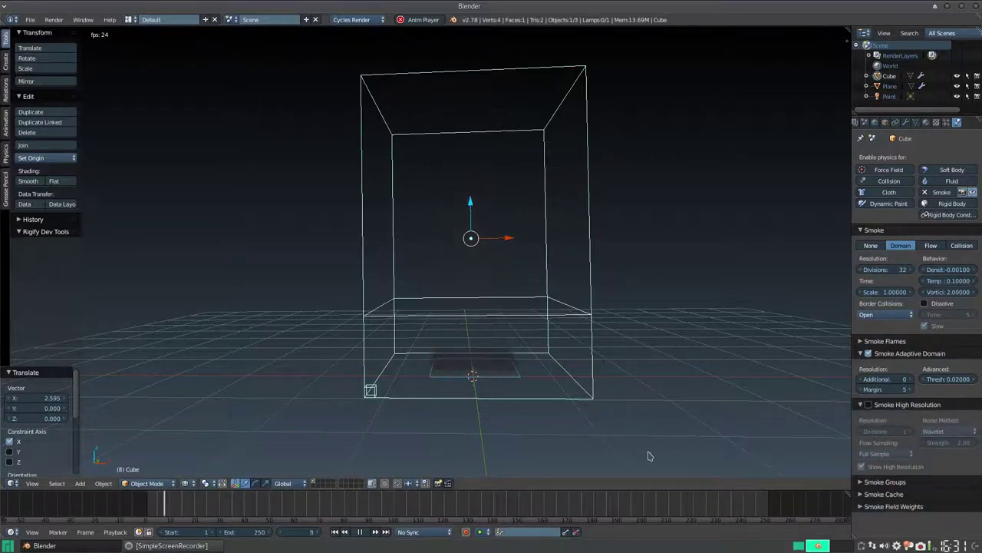
{"action": "left_click", "coordinate": [870, 405]}
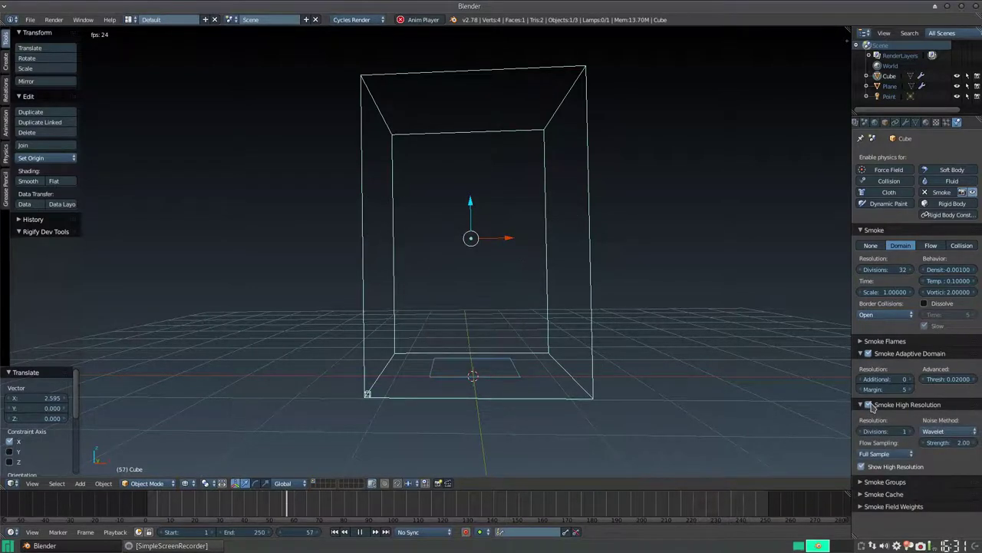
{"action": "left_click", "coordinate": [910, 432]}
{"action": "left_click", "coordinate": [910, 432]}
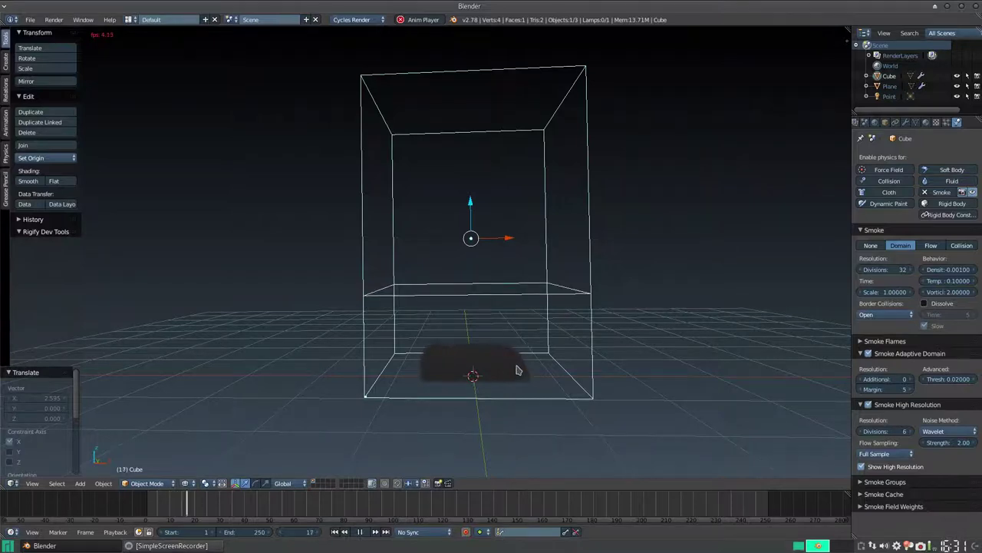
{"action": "scroll", "coordinate": [518, 397], "scroll_direction": "up", "scroll_amount": 2}
{"action": "scroll", "coordinate": [522, 395], "scroll_direction": "up", "scroll_amount": 1}
{"action": "scroll", "coordinate": [533, 401], "scroll_direction": "up", "scroll_amount": 1}
{"action": "middle_click_drag", "start_coordinate": [555, 372], "coordinate": [539, 314]}
{"action": "scroll", "coordinate": [533, 311], "scroll_direction": "down", "scroll_amount": 1}
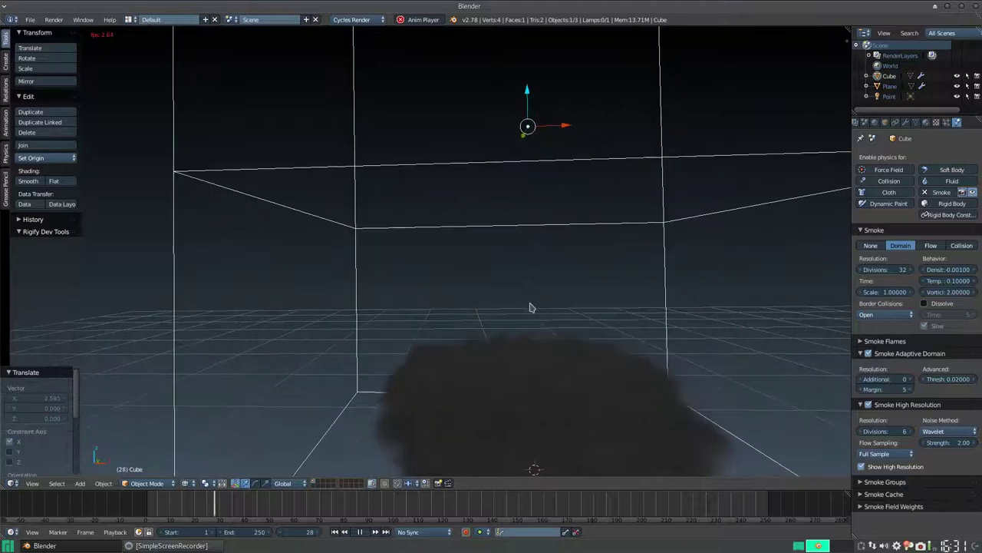
{"action": "scroll", "coordinate": [527, 305], "scroll_direction": "down", "scroll_amount": 1}
{"action": "scroll", "coordinate": [526, 304], "scroll_direction": "down", "scroll_amount": 1}
{"action": "scroll", "coordinate": [526, 304], "scroll_direction": "down", "scroll_amount": 1}
{"action": "scroll", "coordinate": [526, 305], "scroll_direction": "down", "scroll_amount": 1}
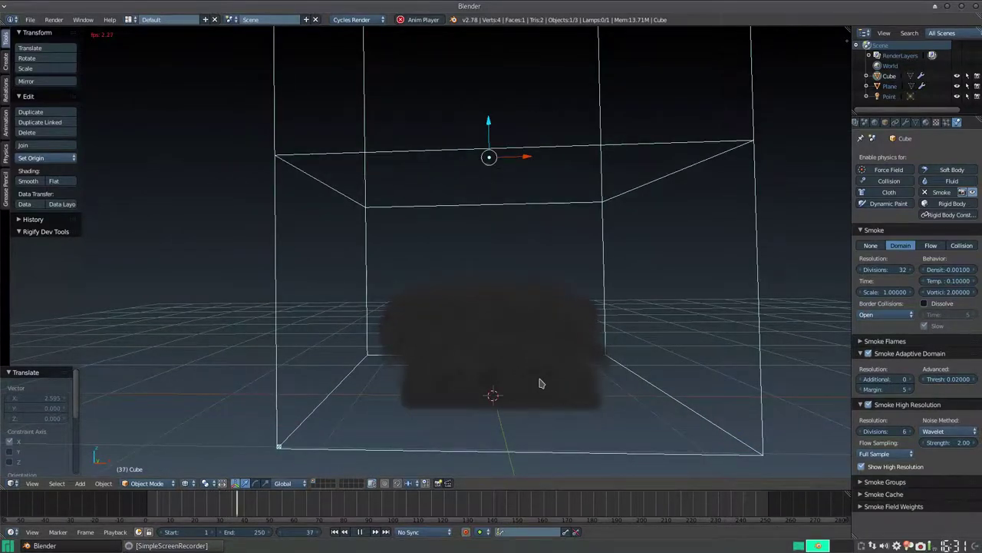
Lower the high-resolution divisions from 6 down to 2, then switch Smoke High Resolution off
{"action": "left_click", "coordinate": [862, 434]}
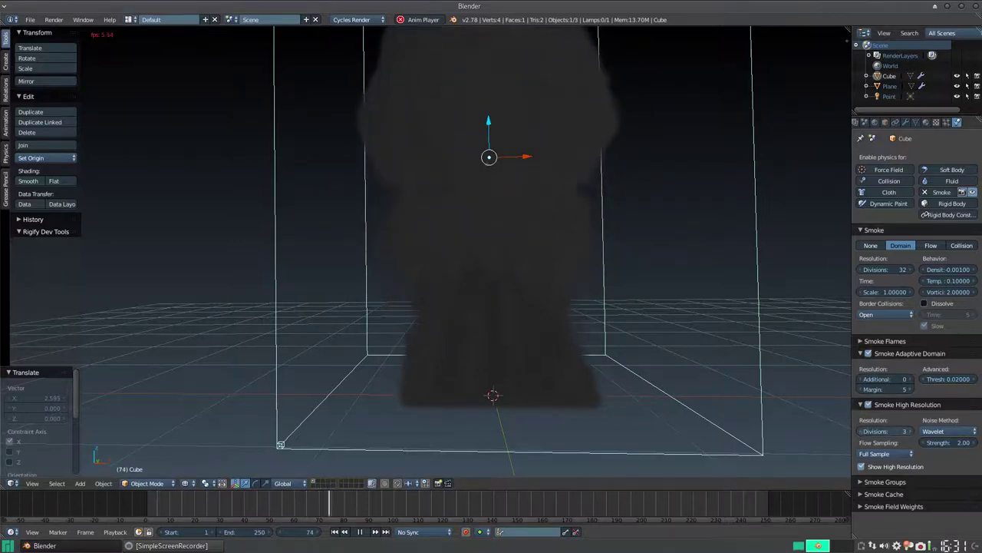
{"action": "left_click", "coordinate": [861, 431]}
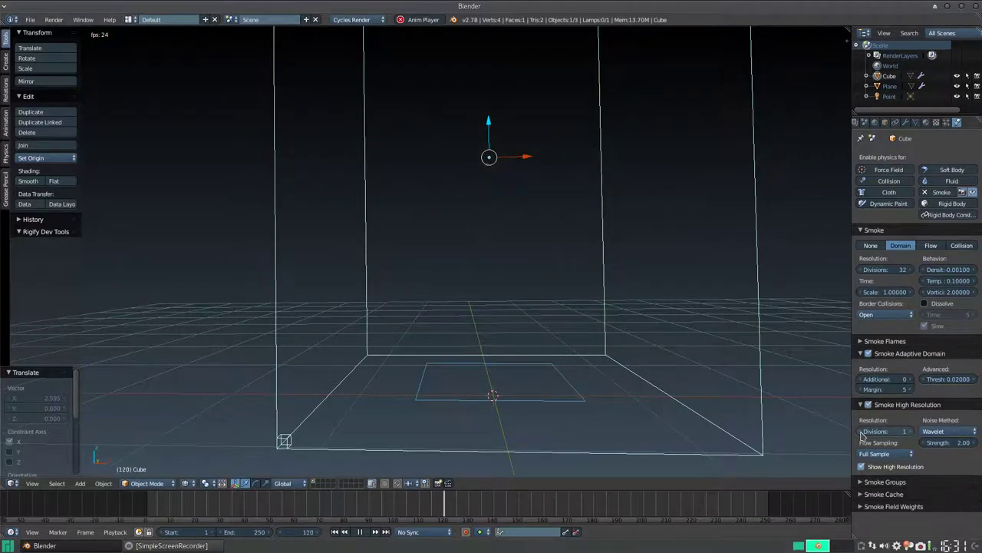
{"action": "left_click", "coordinate": [867, 405]}
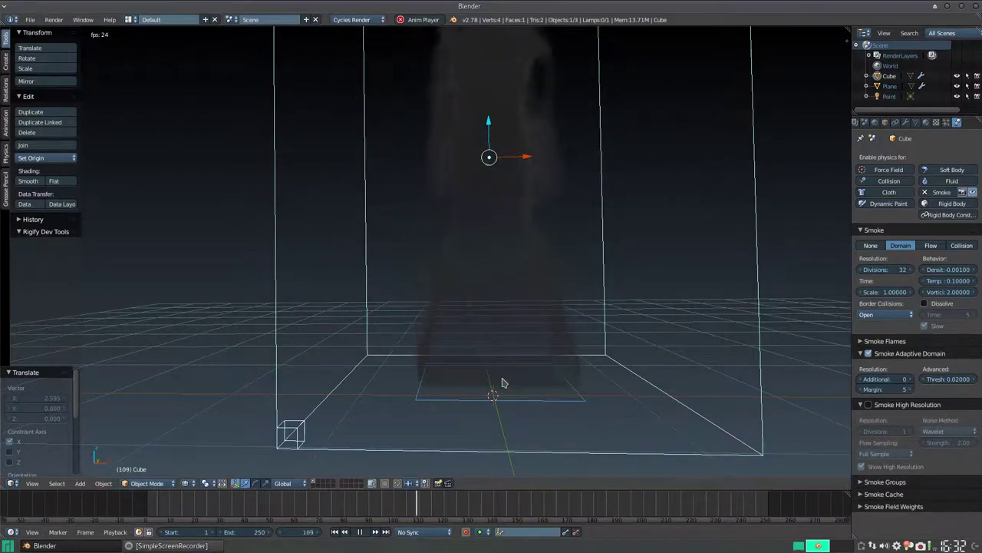
Set the emitter plane's Surface emission to 1.5, then reselect the domain cube and bring up the Add menu
{"action": "scroll", "coordinate": [585, 251], "scroll_direction": "down", "scroll_amount": 2}
{"action": "scroll", "coordinate": [581, 254], "scroll_direction": "down", "scroll_amount": 1}
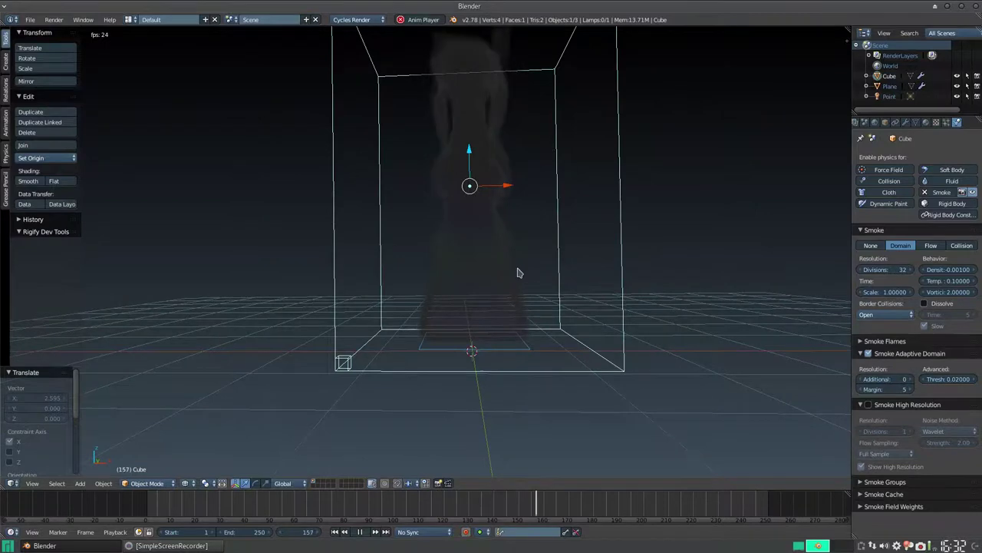
{"action": "middle_click_drag", "start_coordinate": [528, 271], "coordinate": [537, 324], "text": "shift"}
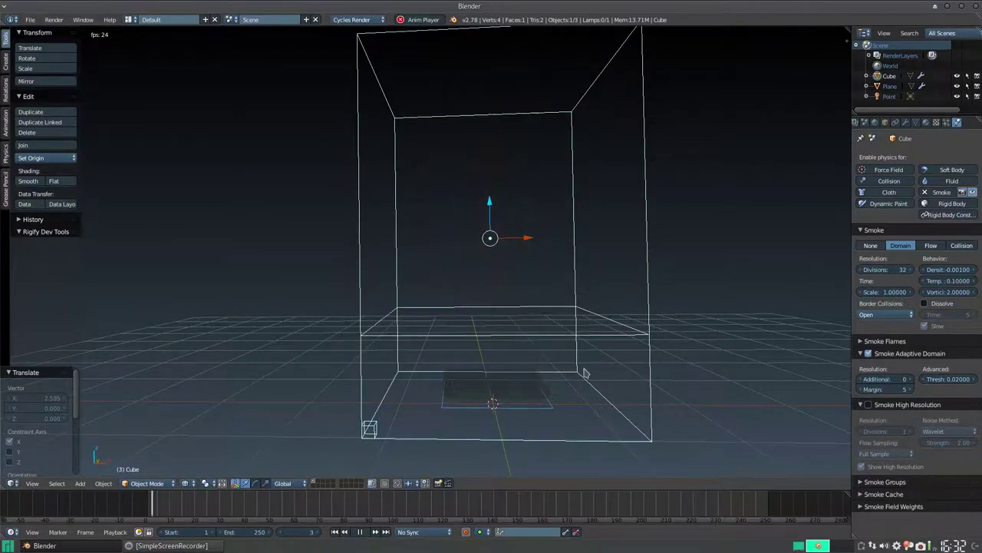
{"action": "right_click", "coordinate": [512, 408]}
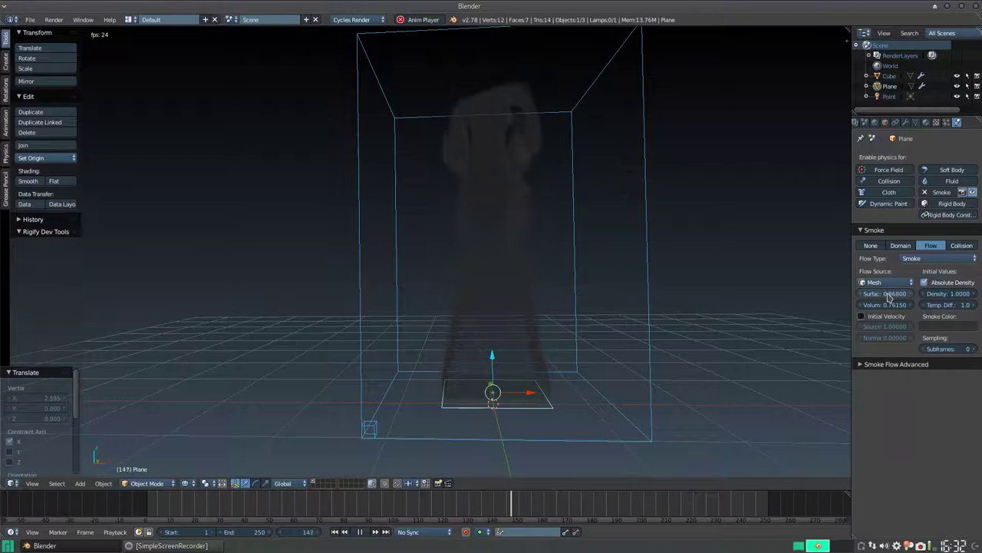
{"action": "type", "text": ".5"}
{"action": "key", "text": "Return"}
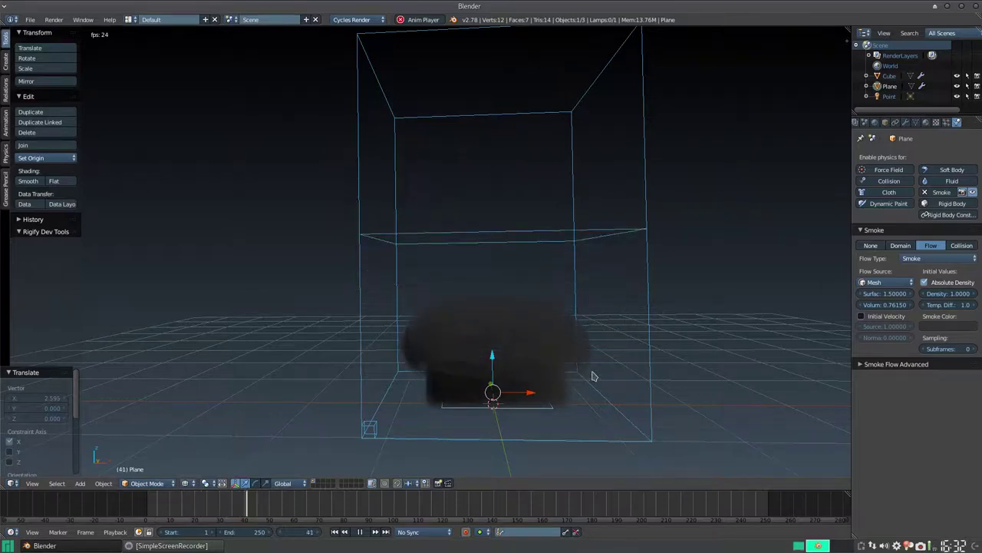
{"action": "right_click", "coordinate": [584, 427]}
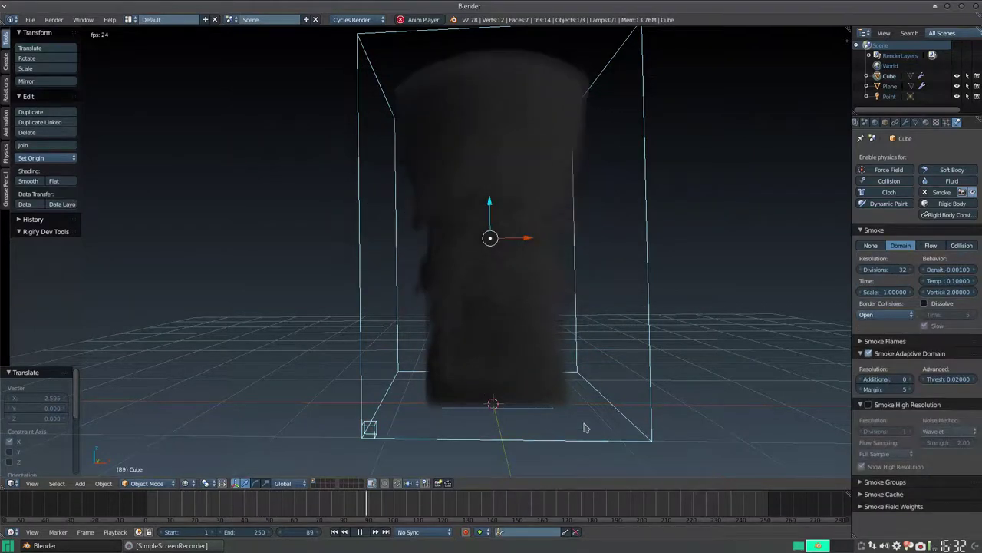
{"action": "key", "text": "shift+a"}
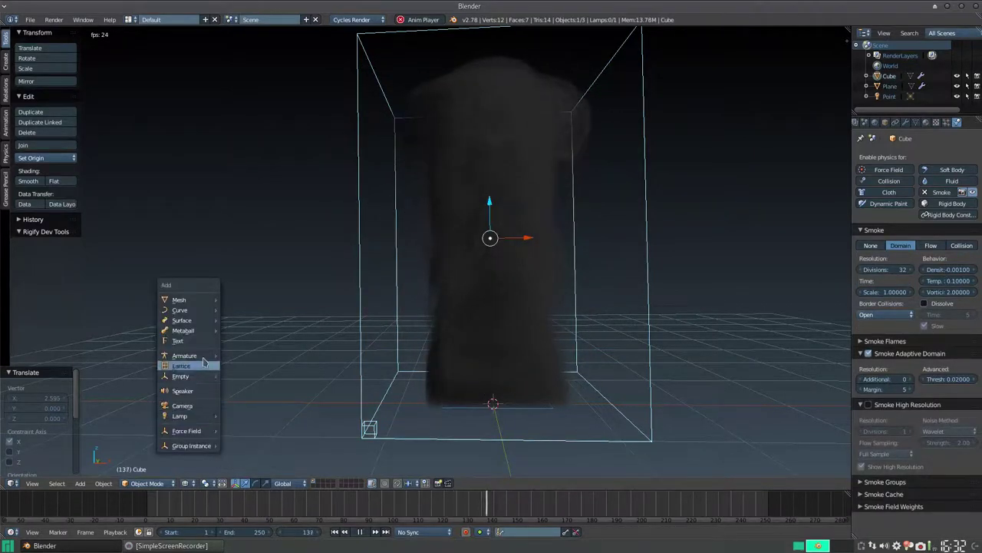
{"action": "mouse_move", "coordinate": [187, 431]}
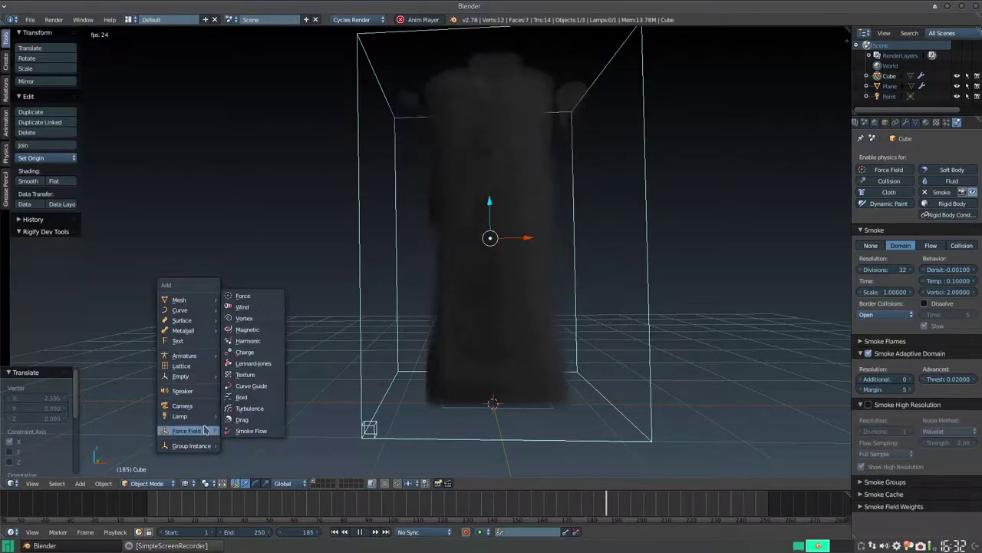
Add a Wind force field beside the domain, rotated 90° on Y and raised upright
{"action": "left_click", "coordinate": [270, 307]}
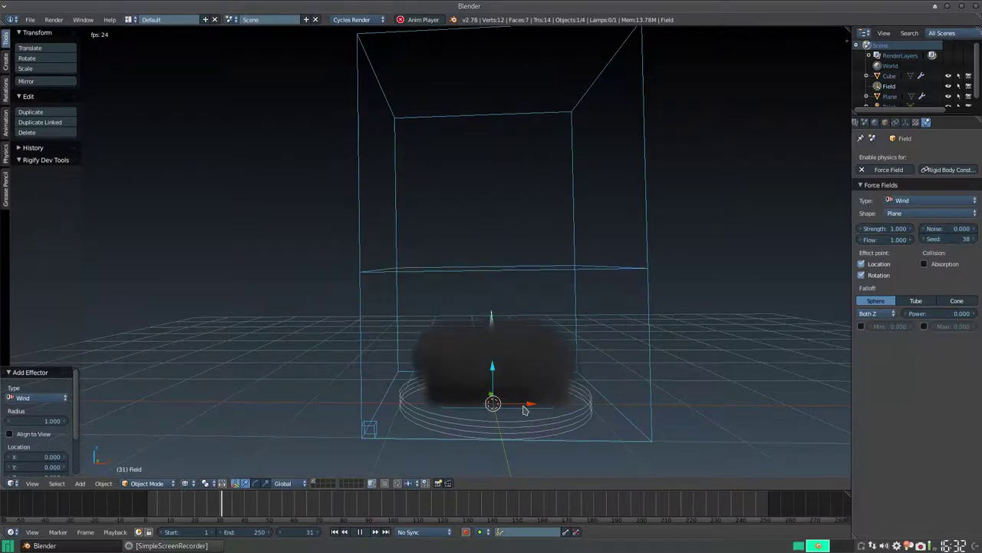
{"action": "key", "text": "g"}
{"action": "key", "text": "x"}
{"action": "left_click", "coordinate": [695, 406]}
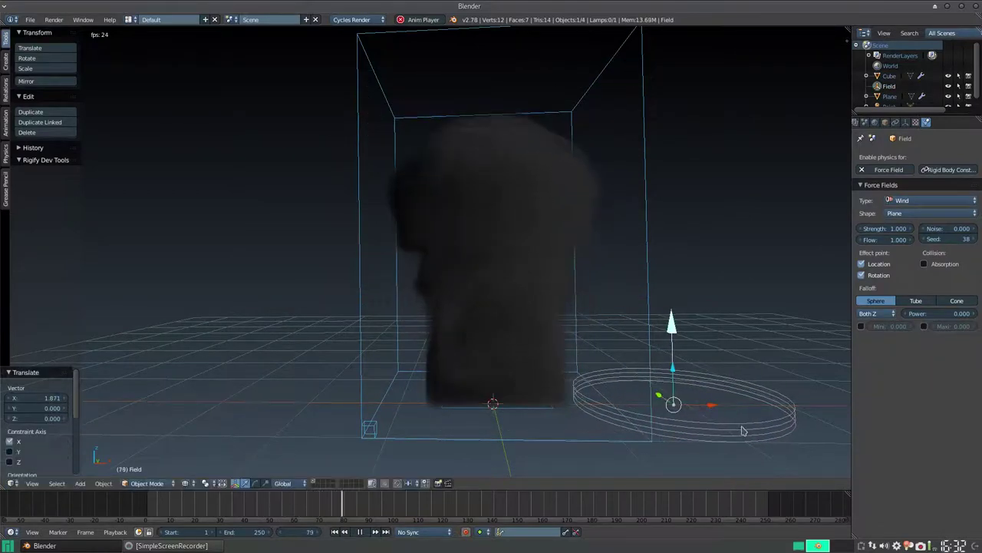
{"action": "type", "text": "ry90"}
{"action": "key", "text": "Return"}
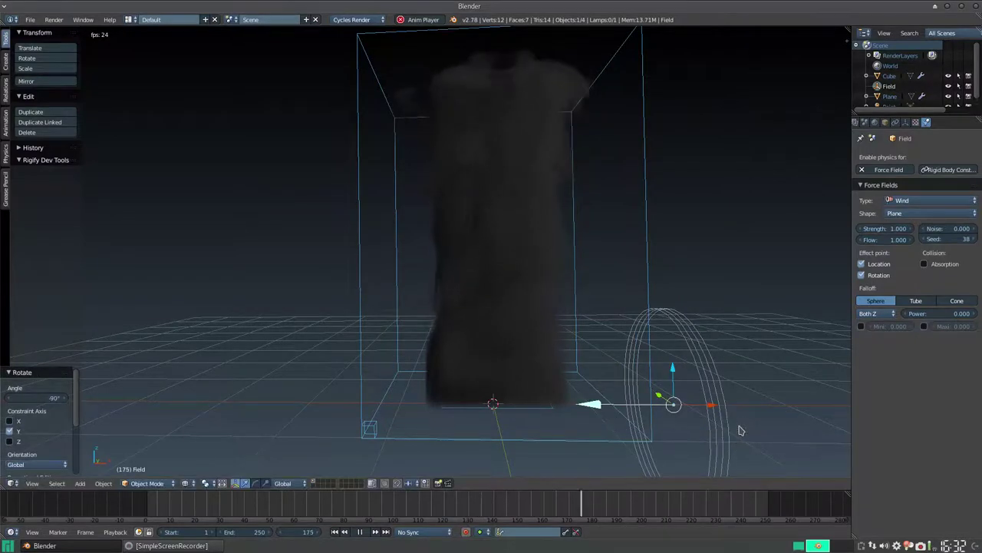
{"action": "left_click_drag", "start_coordinate": [673, 379], "coordinate": [646, 329]}
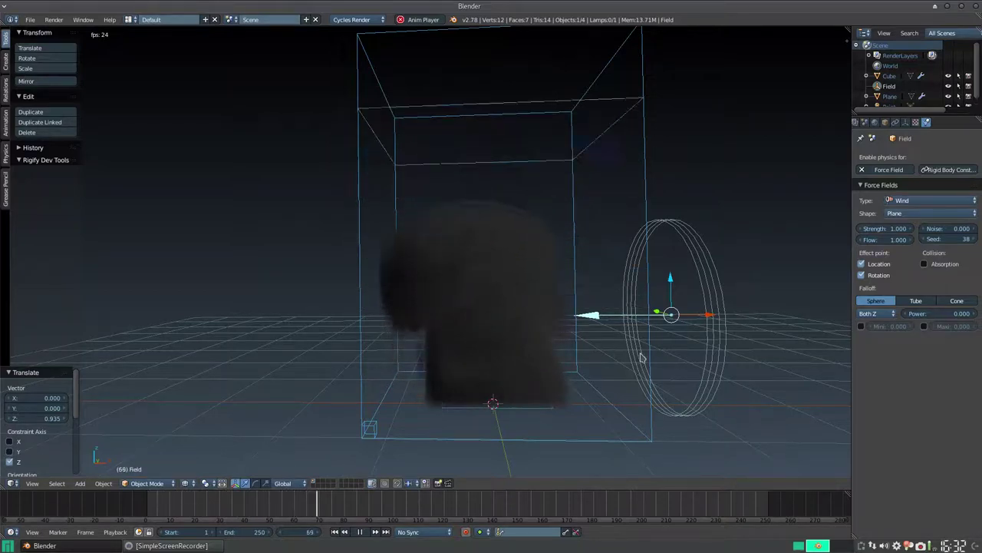
Set the wind strength to 6 and save the screen recording
{"action": "left_click_drag", "start_coordinate": [897, 229], "coordinate": [873, 253]}
{"action": "type", "text": "6"}
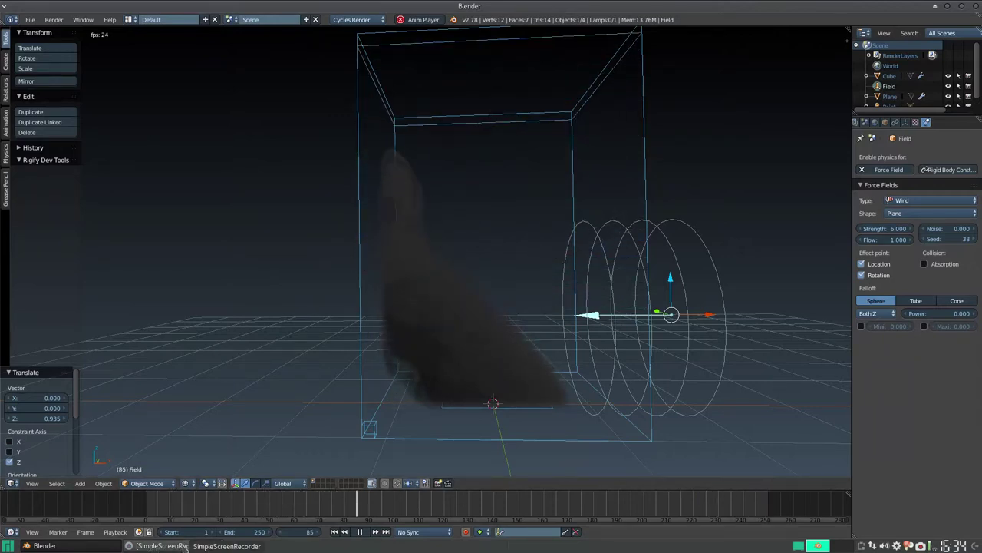
{"action": "left_click", "coordinate": [185, 546]}
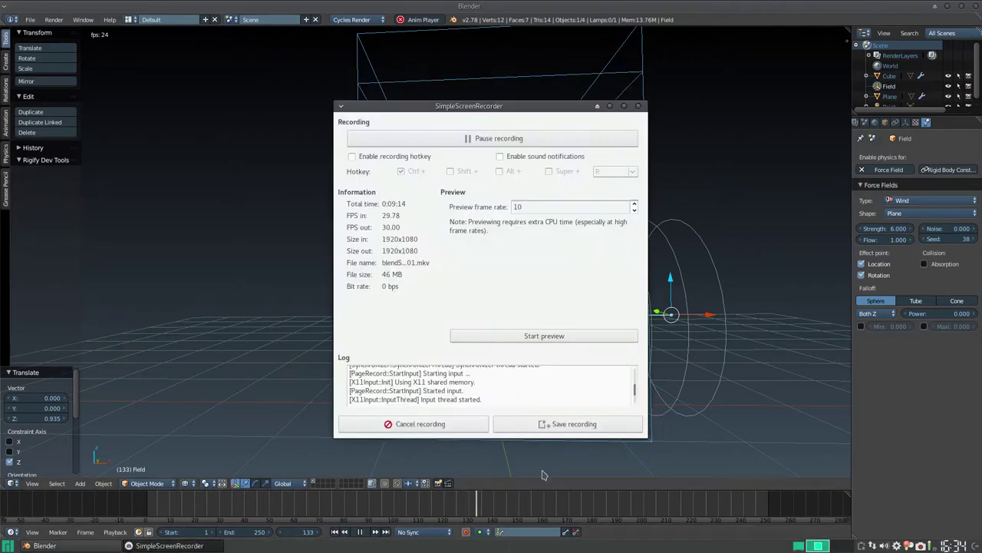
{"action": "left_click", "coordinate": [572, 426]}
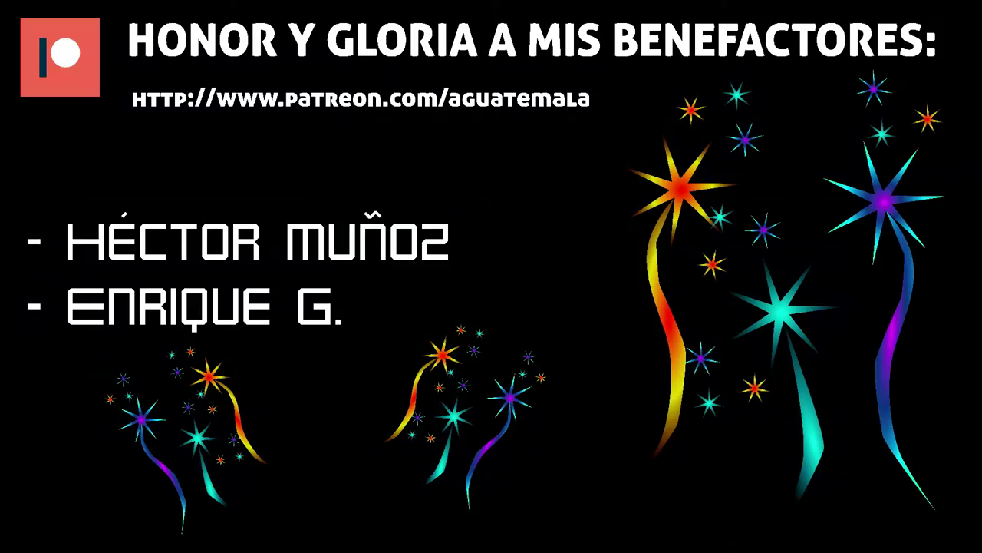